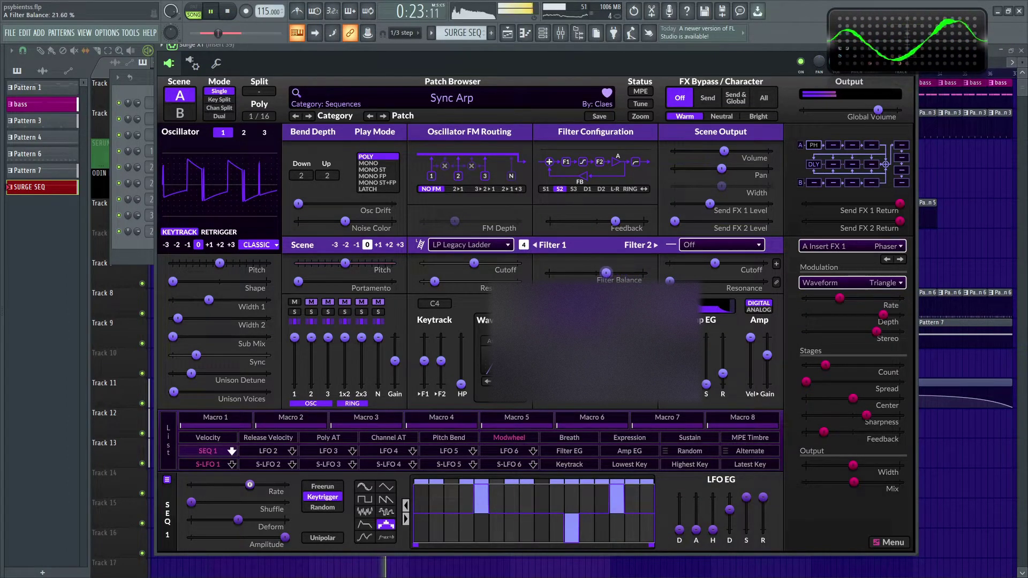
Step: Set the filter balance of Sync Arp to 52.80 % and load the third-party sequence patch Brain Out
left_click_drag(613, 272, 621, 272)
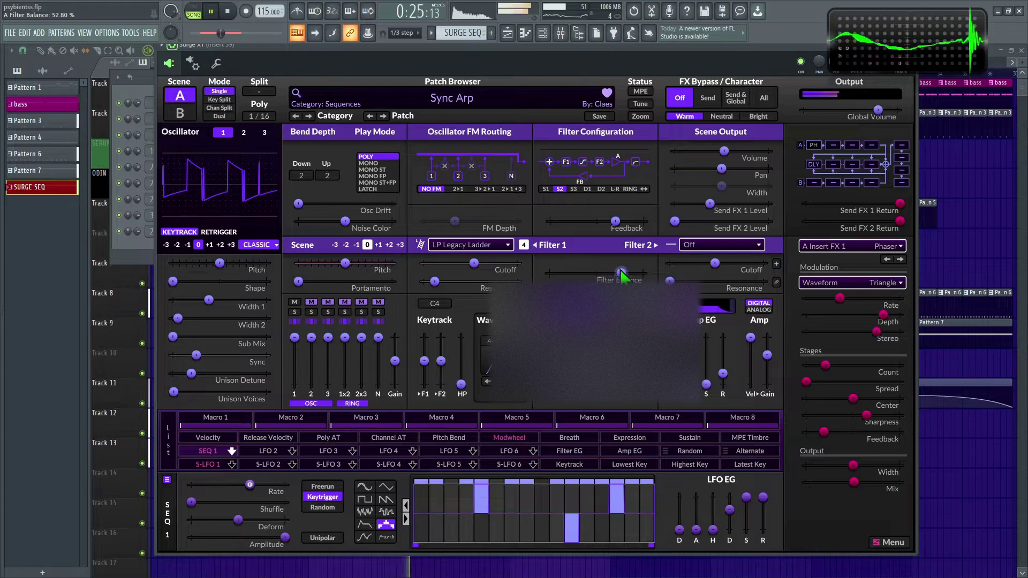
left_click(432, 98)
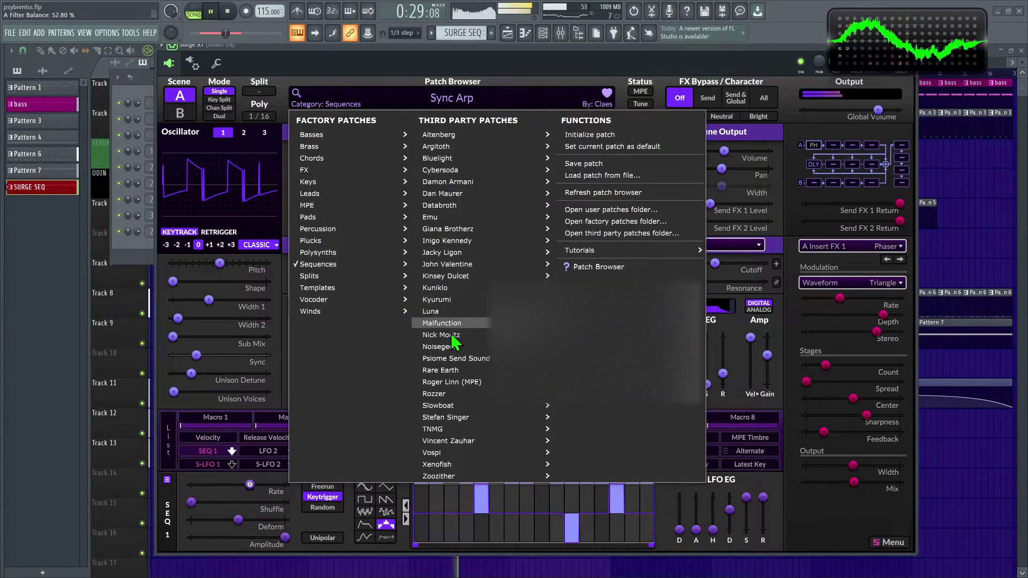
mouse_move(455, 334)
mouse_move(573, 228)
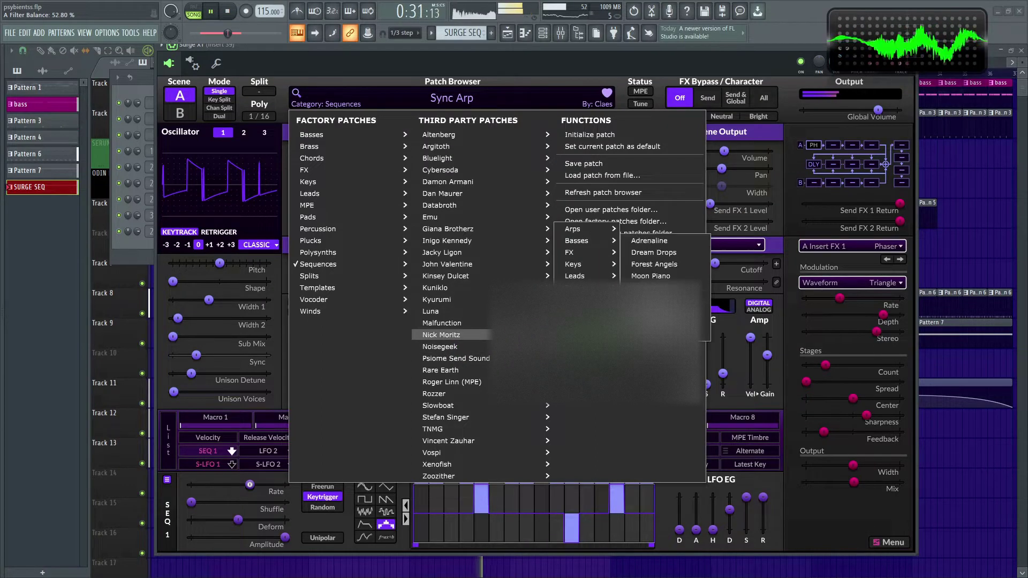
left_click(642, 311)
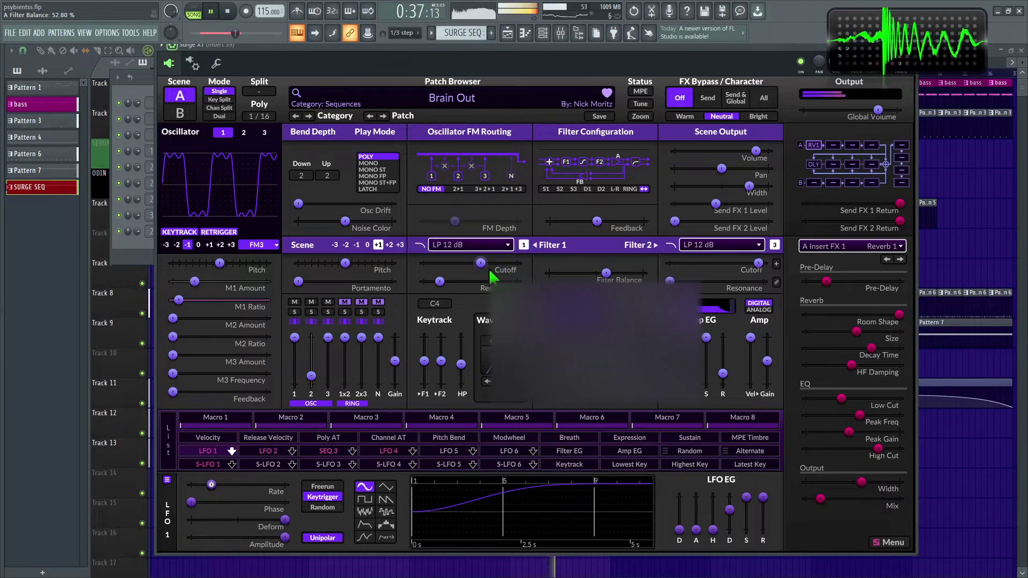
Step: Raise the Filter 1 cutoff of Brain Out slightly and set the filter balance to 73.01 %
left_click_drag(485, 268, 495, 263)
left_click_drag(614, 272, 629, 272)
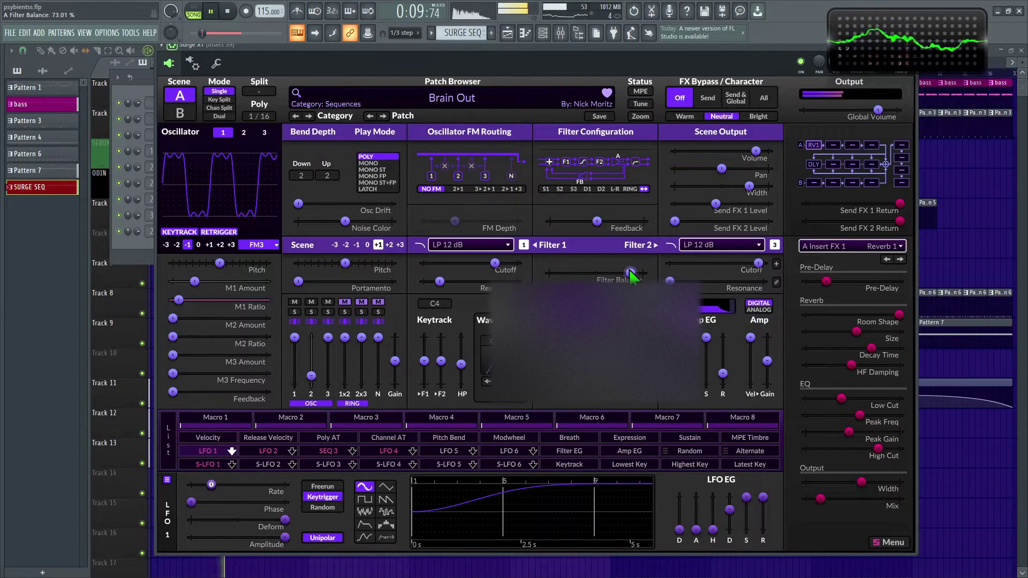
Step: Load the third-party sequence patch Dark Knight and raise its Filter 1 cutoff to about 2450 Hz
left_click(456, 98)
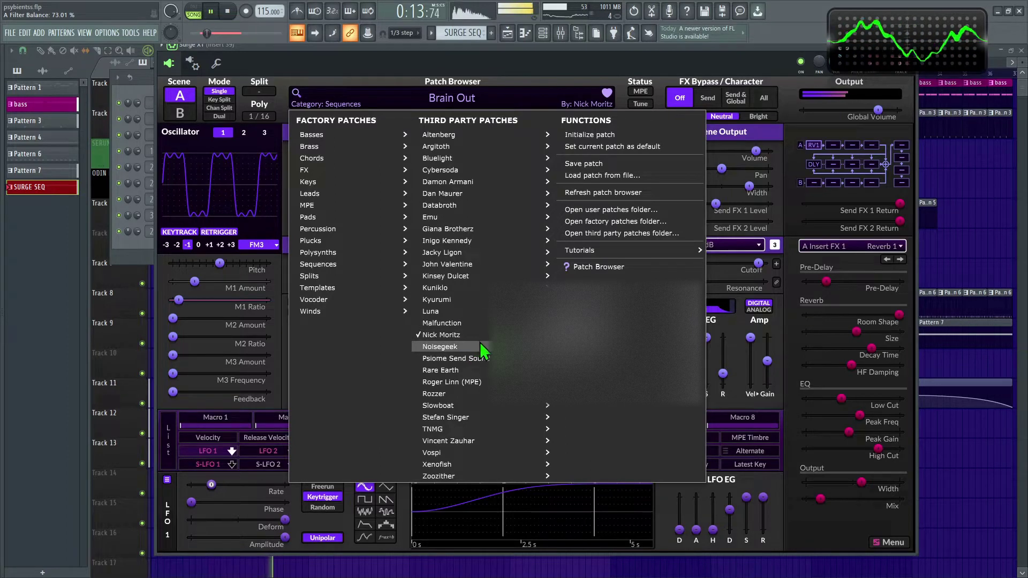
mouse_move(484, 335)
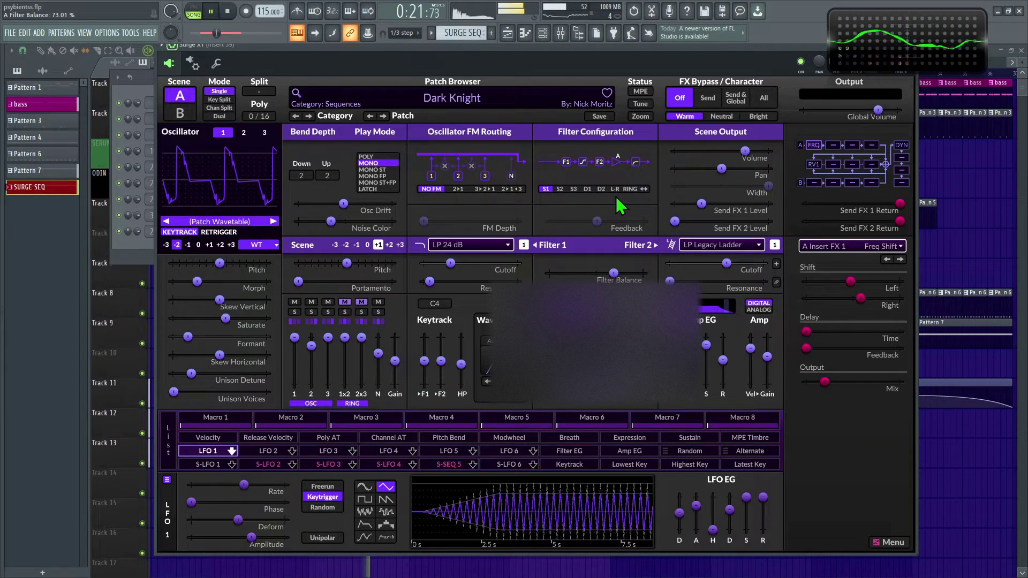
left_click(601, 188)
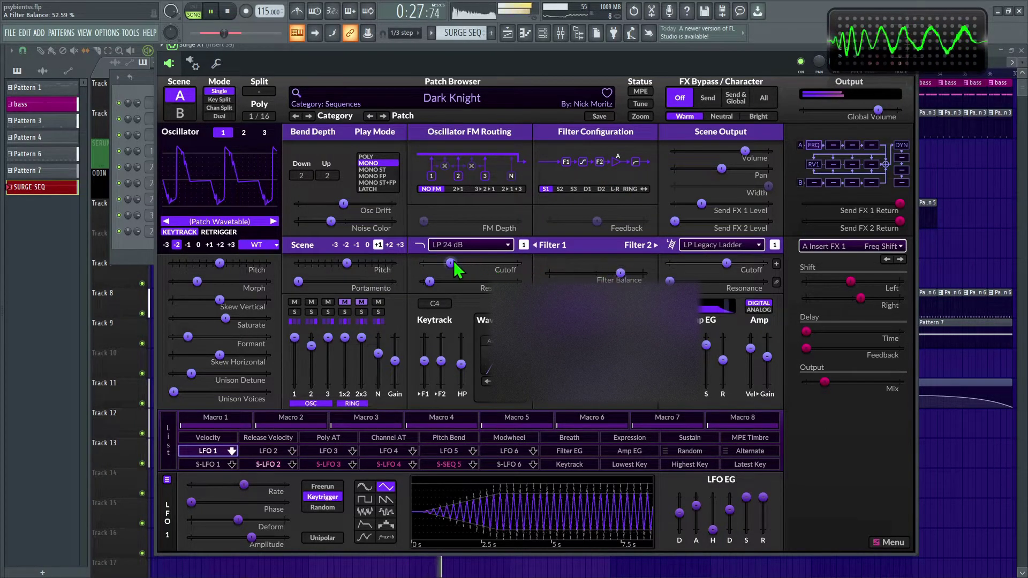
left_click_drag(451, 262, 489, 262)
right_click(487, 245)
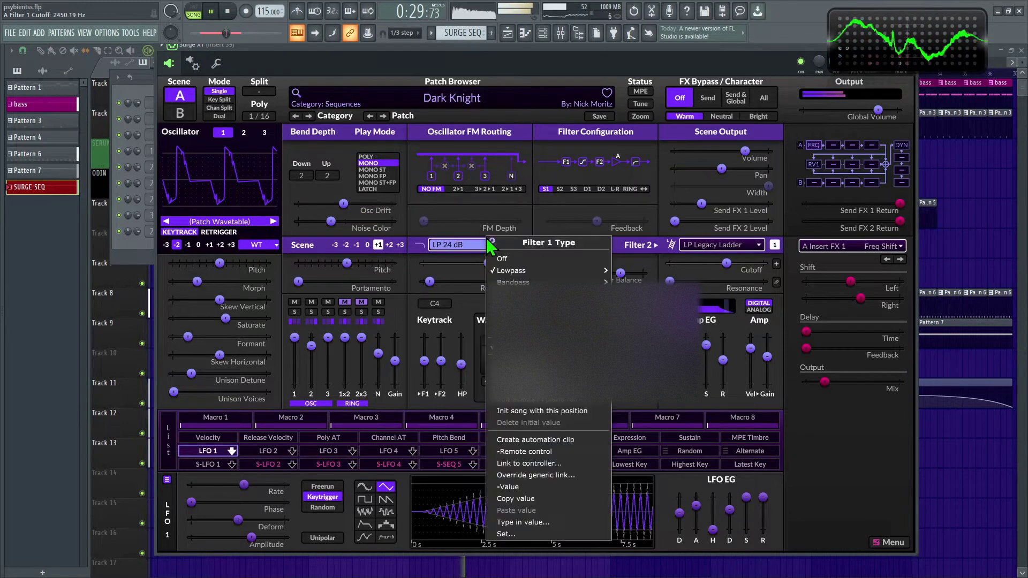
mouse_move(515, 273)
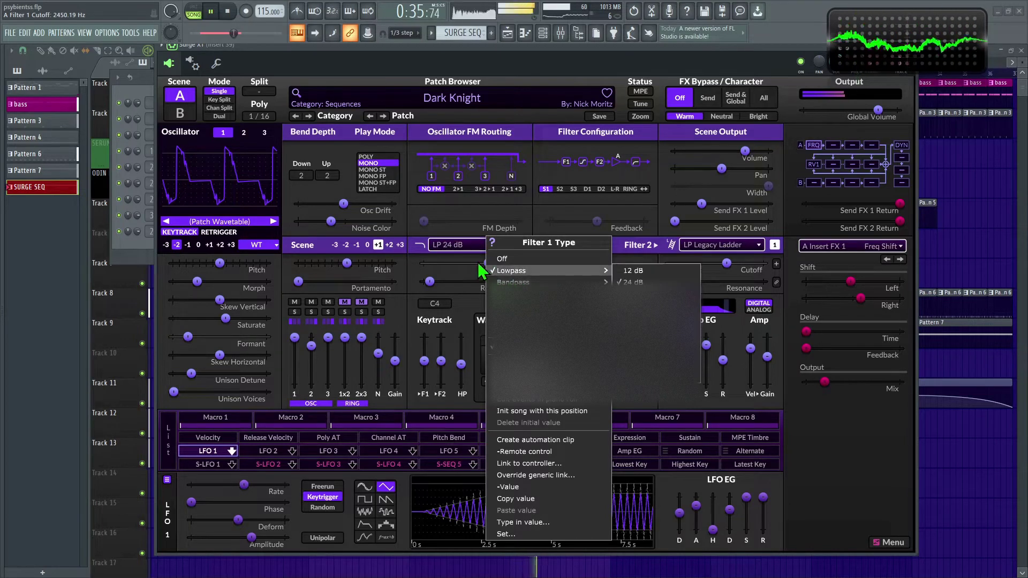
left_click(454, 220)
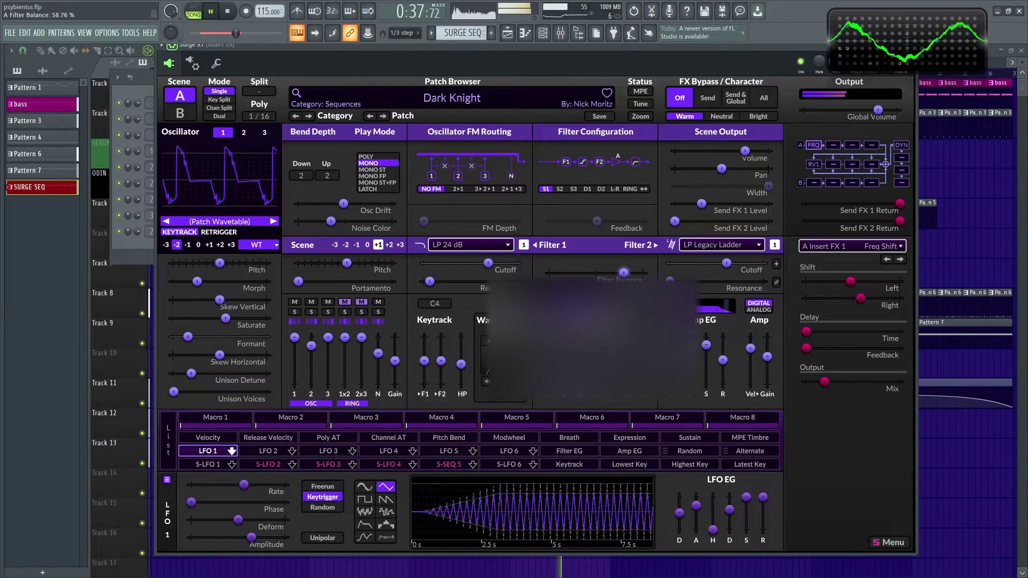
Step: Load the Slowboat sequence patch Cars and adjust its filters with a slightly higher Filter 1 cutoff and a filter balance of 32.23 %
left_click(454, 94)
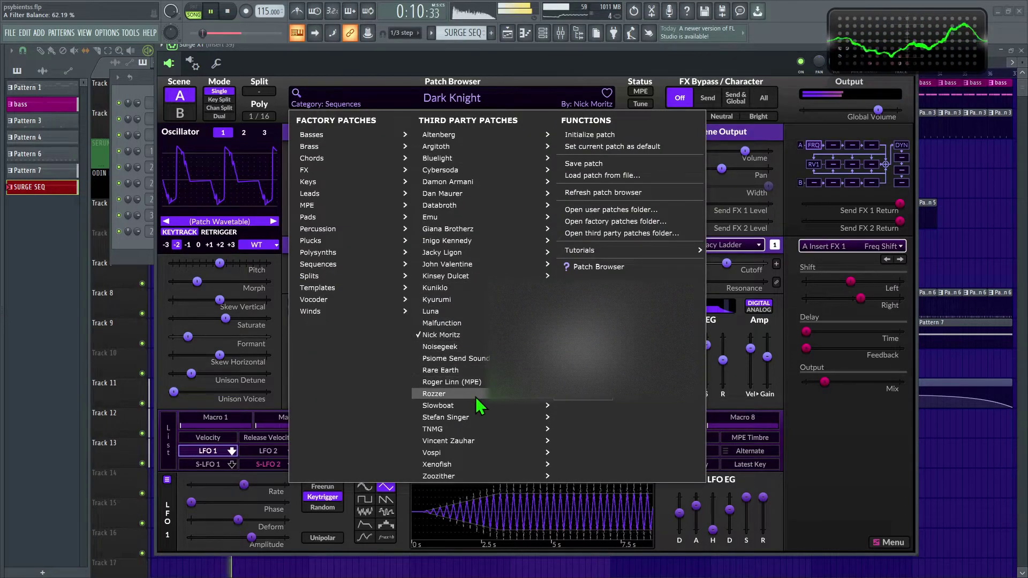
mouse_move(469, 407)
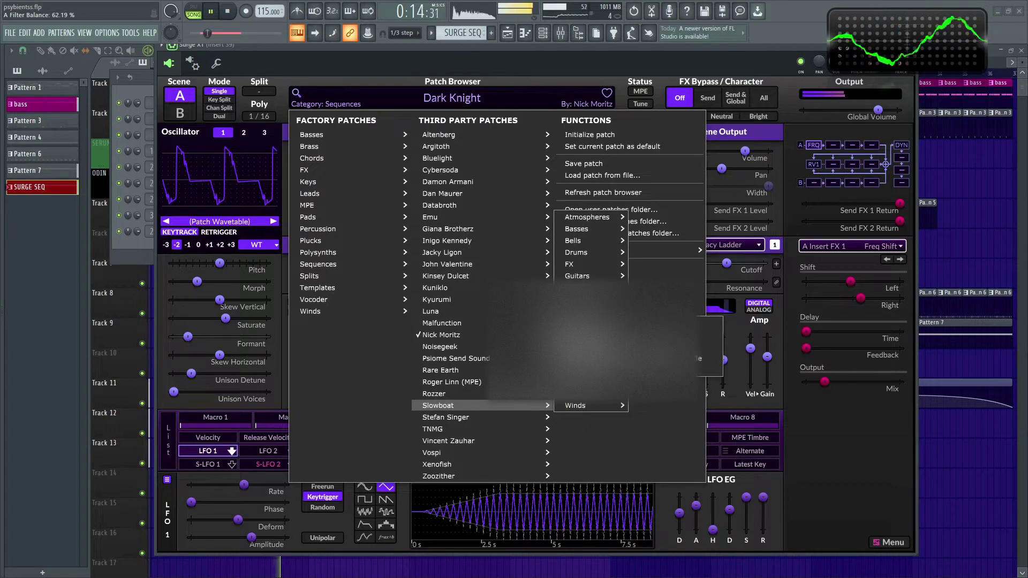
left_click(706, 334)
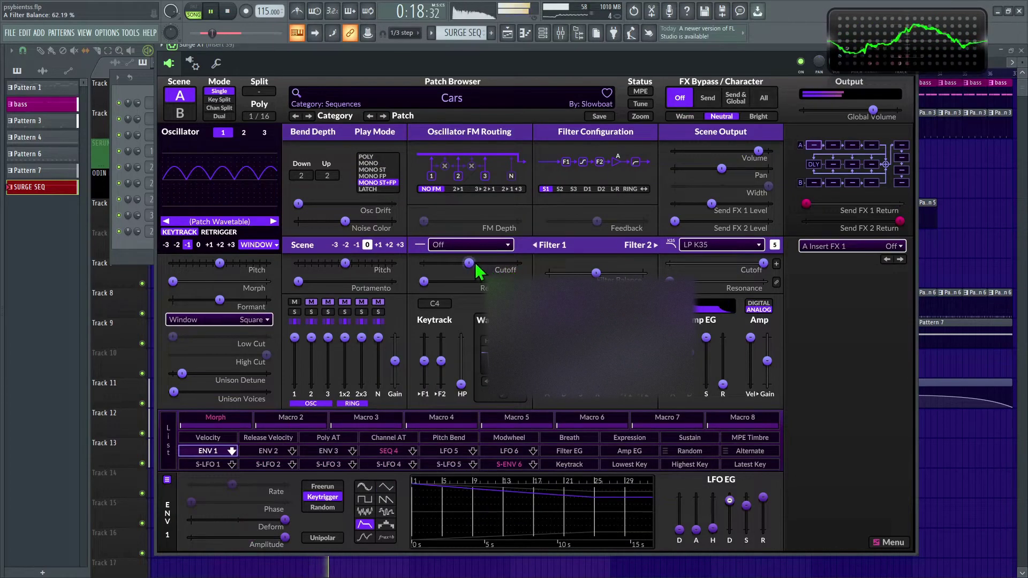
left_click_drag(469, 263, 477, 263)
left_click_drag(596, 273, 610, 272)
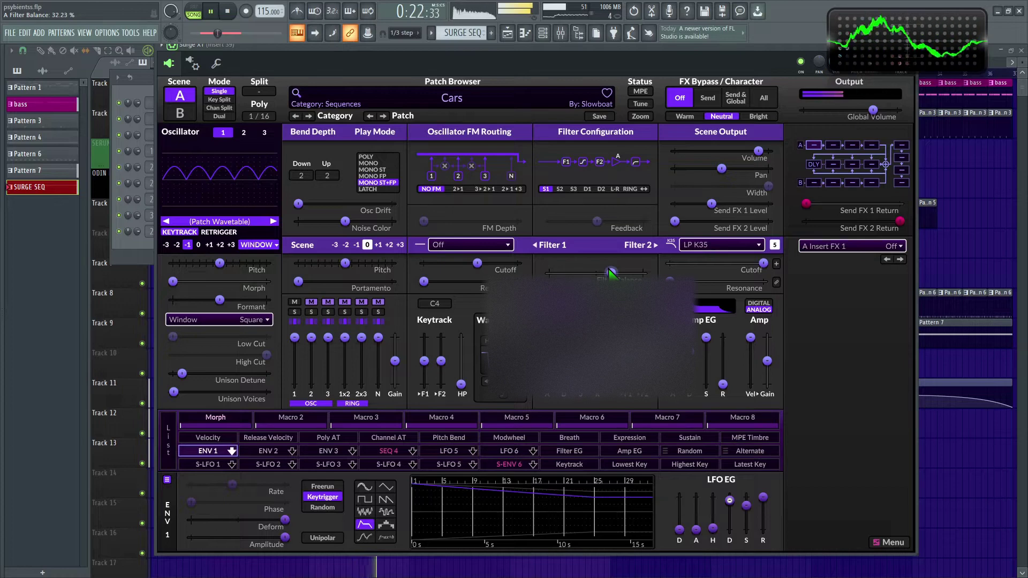
left_click(434, 103)
mouse_move(470, 406)
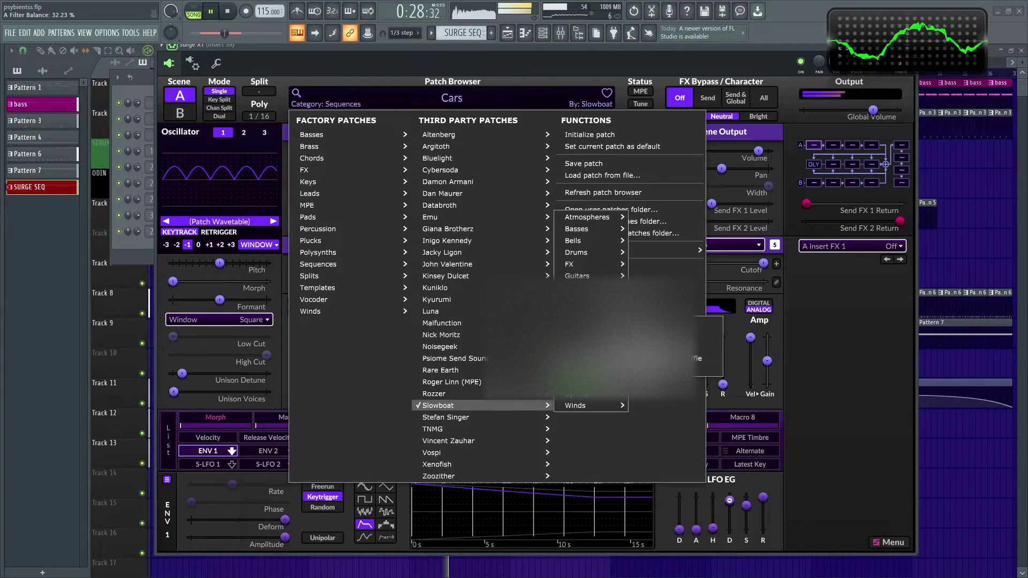
left_click(565, 49)
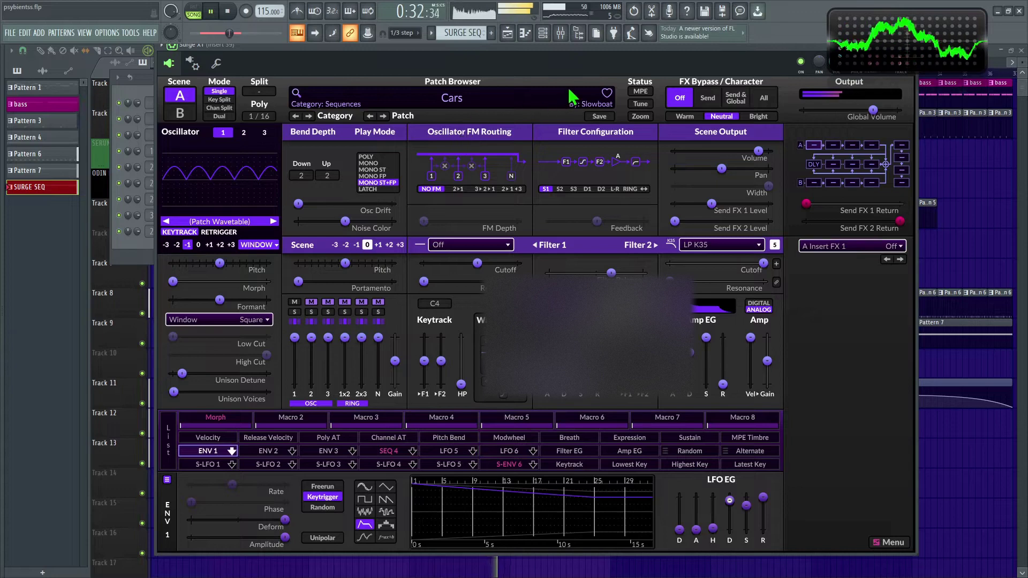
Step: Advance through the Slowboat sequences to Musical Pulses and set its filter balance to 9.60 %
left_click(383, 116)
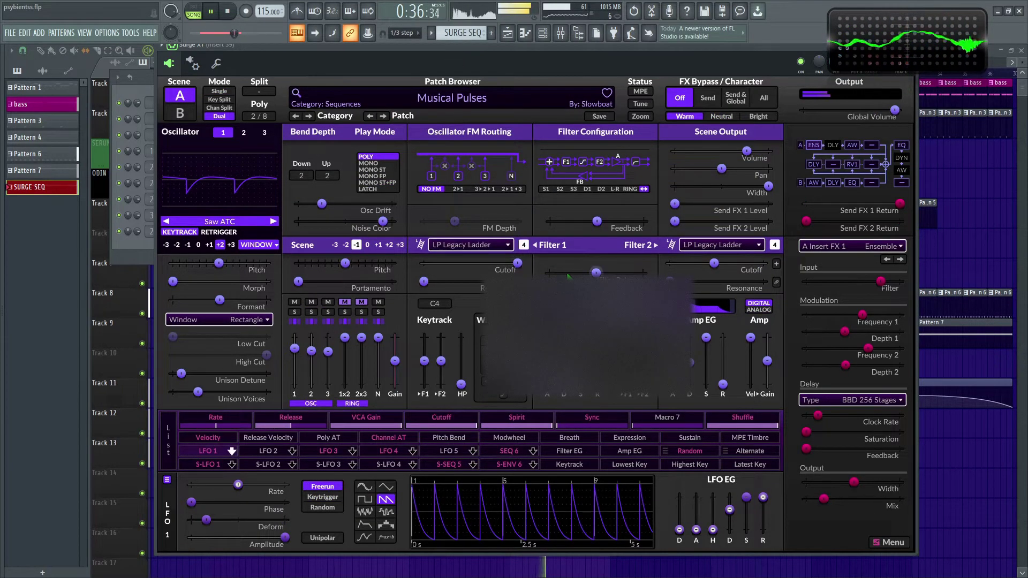
left_click_drag(595, 272, 600, 273)
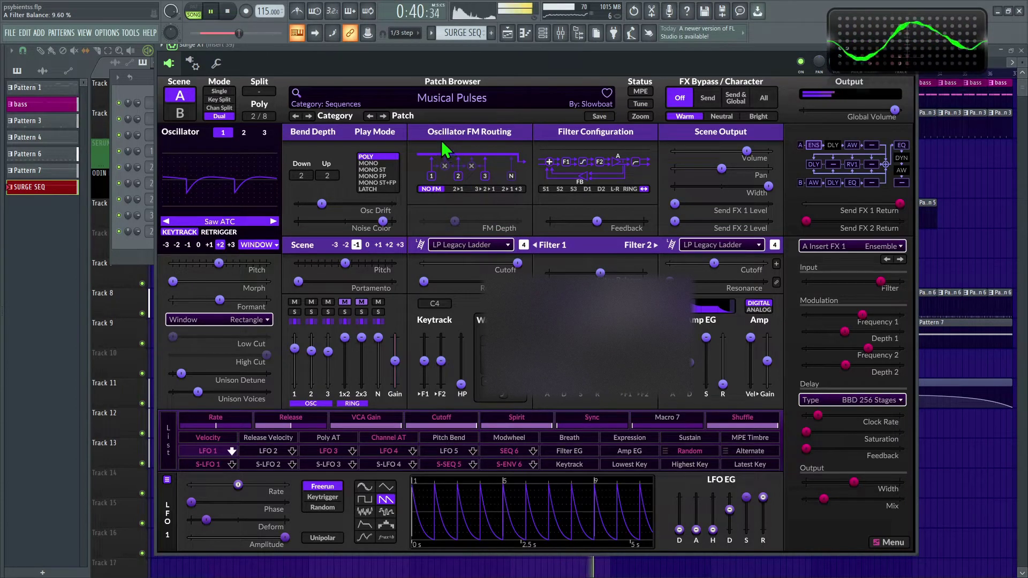
Step: Advance past Percussive Shuffle to the Percy Pluck patch and set its filter balance to 67.89 %
left_click(383, 117)
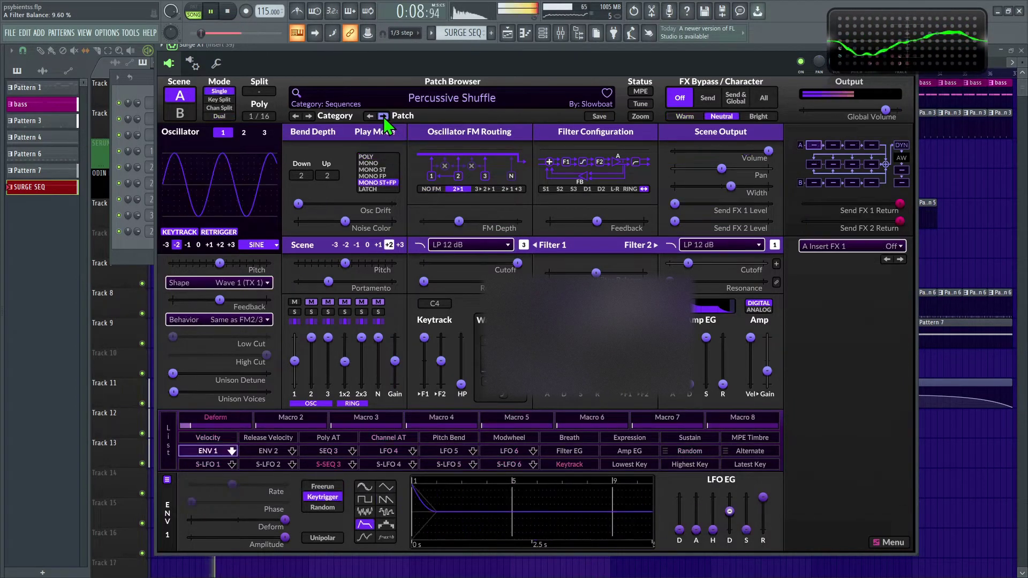
left_click(383, 116)
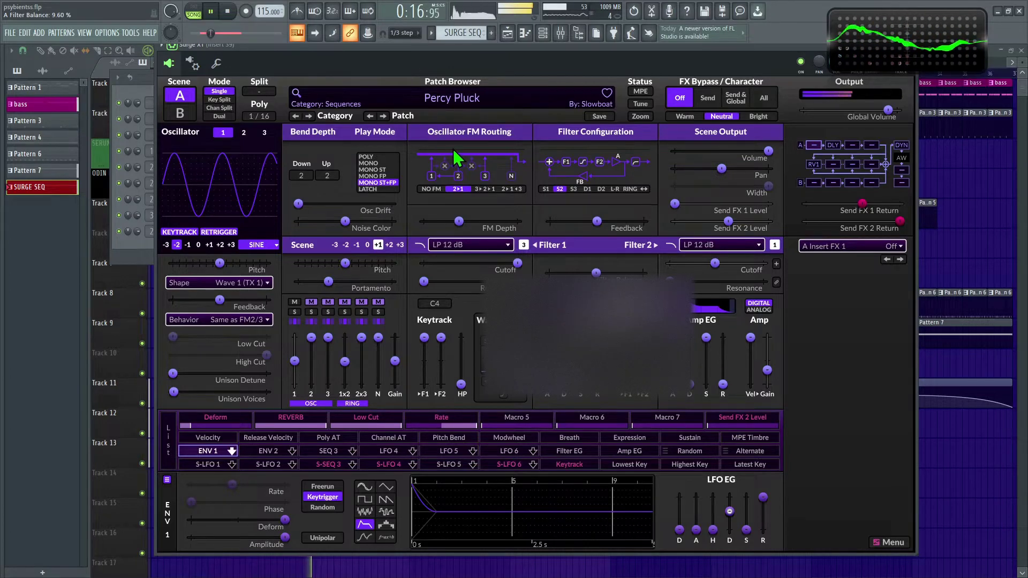
left_click_drag(596, 273, 628, 272)
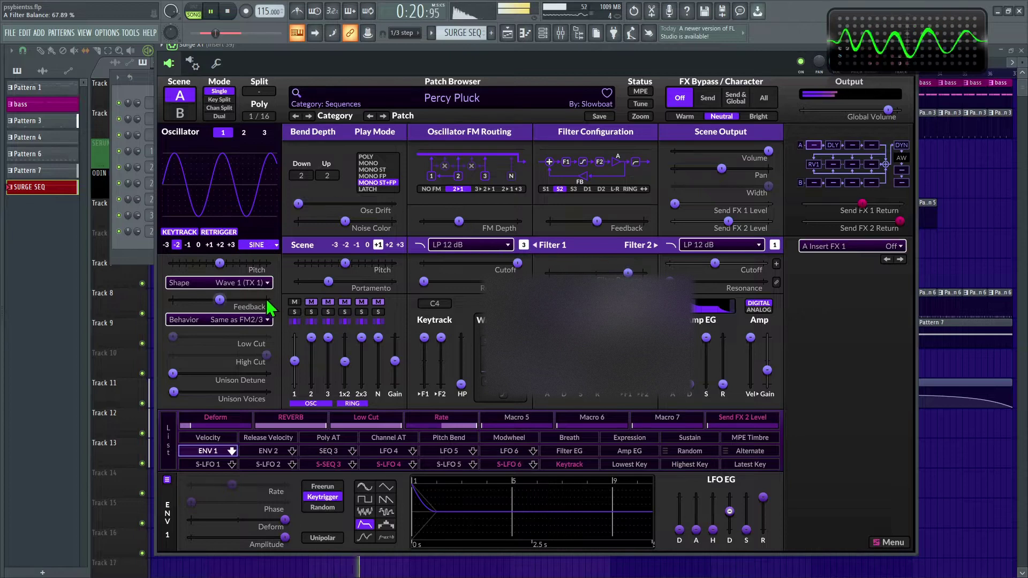
Step: Change Oscillator 1 of Percy Pluck to the Wave 22 shape and set its feedback to 75.43 %
left_click(253, 287)
left_click(257, 315)
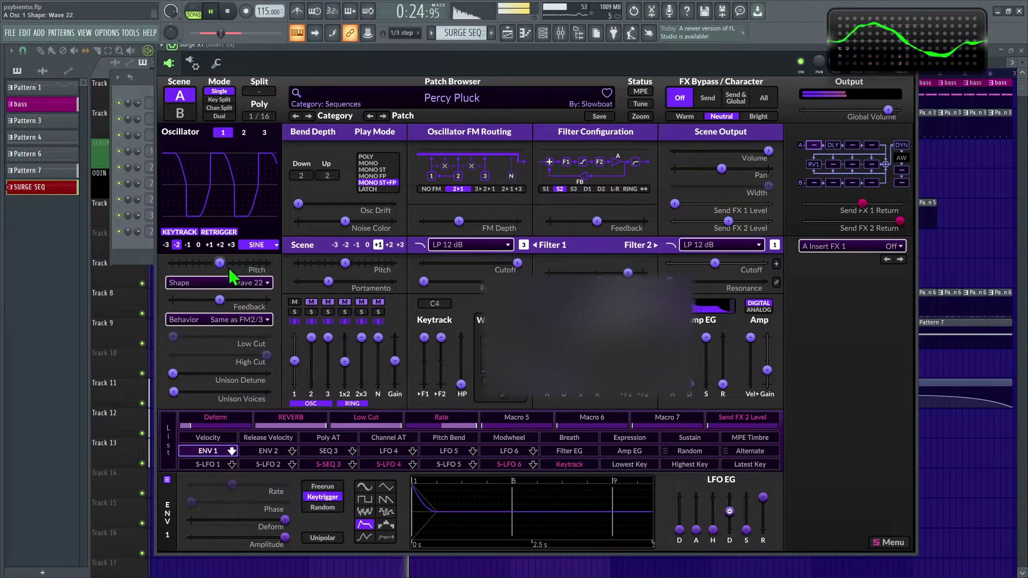
mouse_move(220, 300)
left_mouse_down()
mouse_move(257, 299)
mouse_move(219, 300)
mouse_move(244, 300)
mouse_move(231, 304)
left_mouse_up()
Step: Load the sequence patch Mid Layer from the TNMG third-party bank
left_click(460, 102)
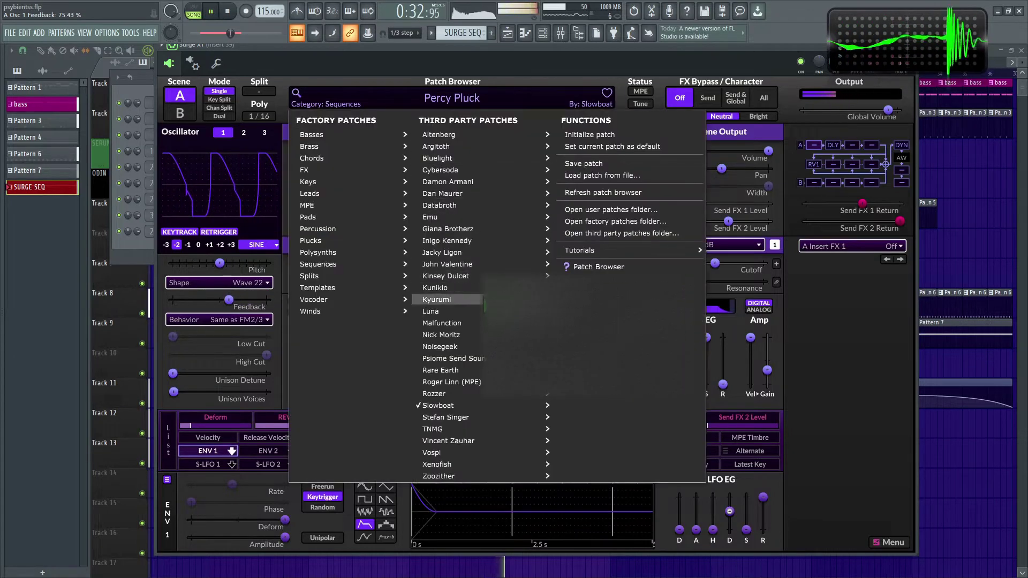
mouse_move(495, 407)
mouse_move(491, 432)
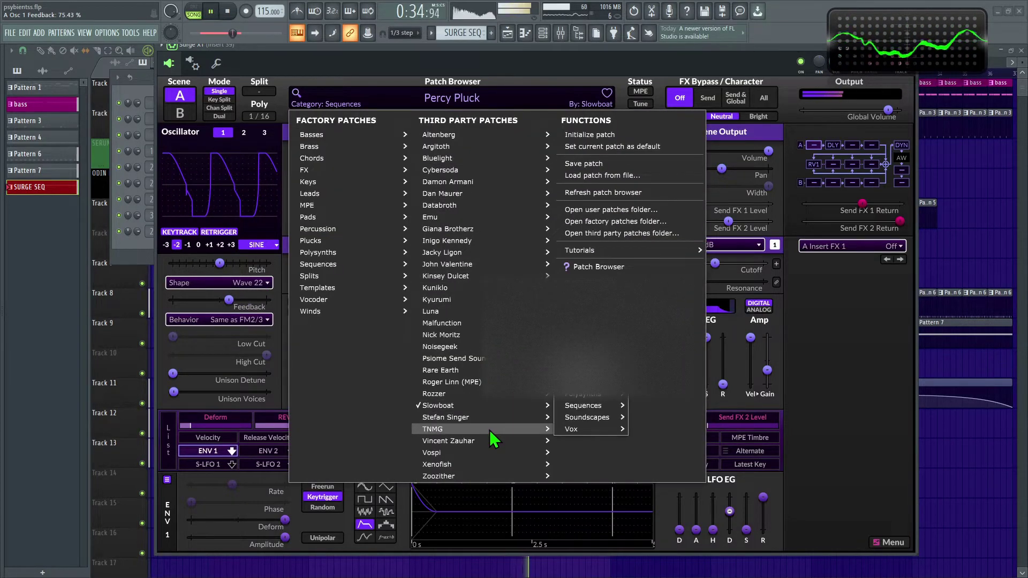
mouse_move(602, 407)
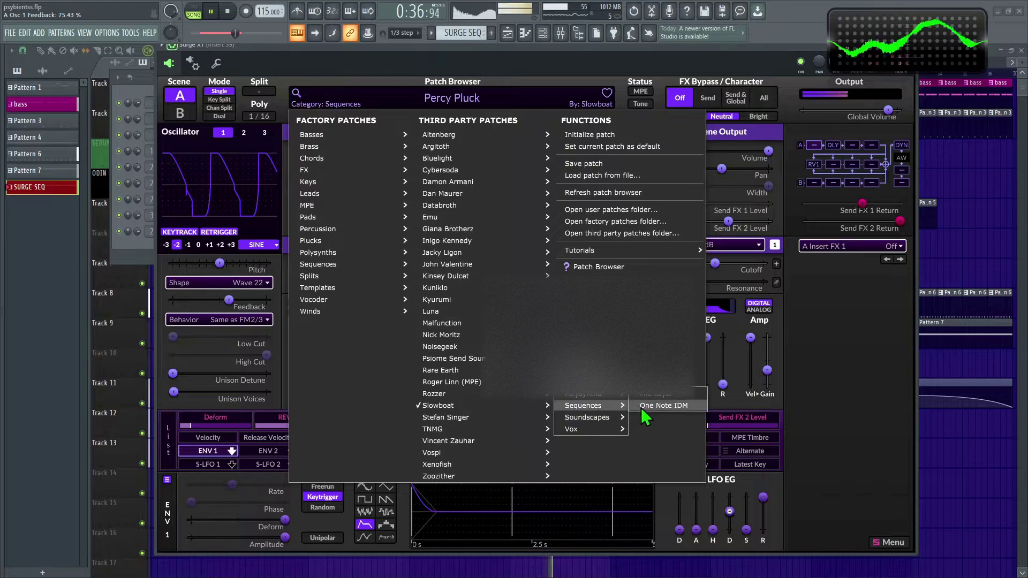
left_click(658, 405)
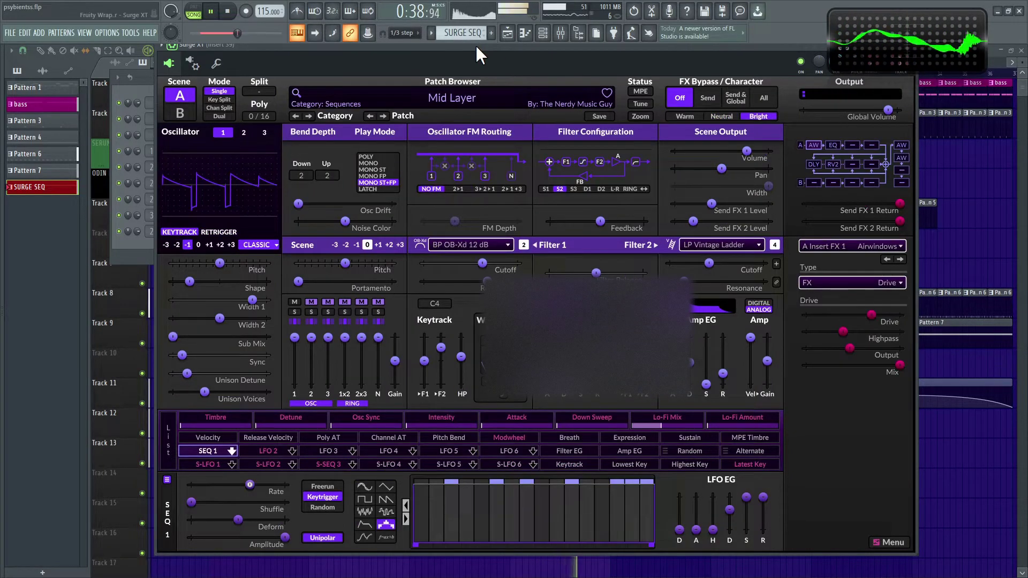
Step: Set the Oscillator 1 shape of Mid Layer to 57.40 % and raise its sync slightly
key("space")
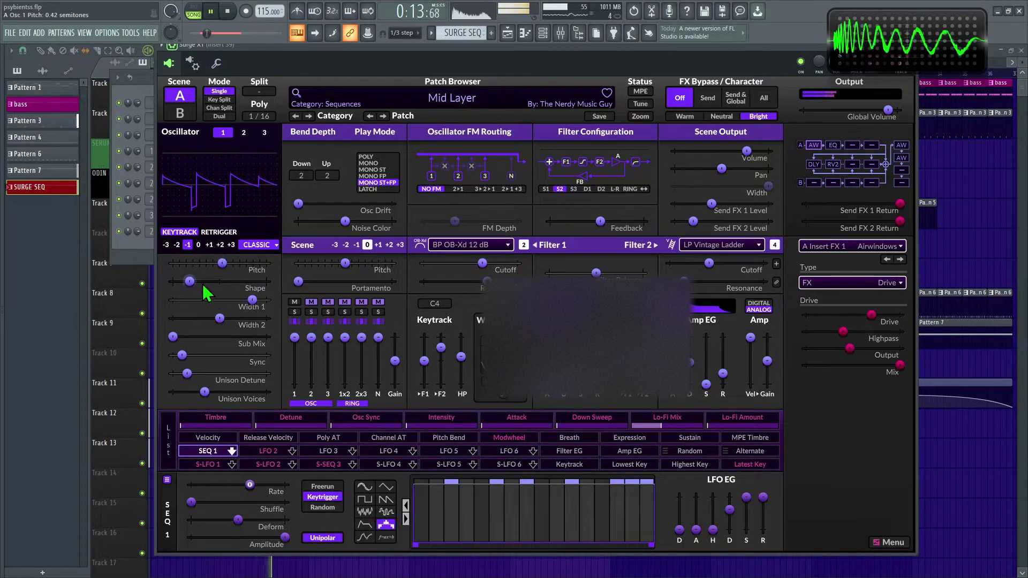
left_click_drag(207, 293, 247, 281)
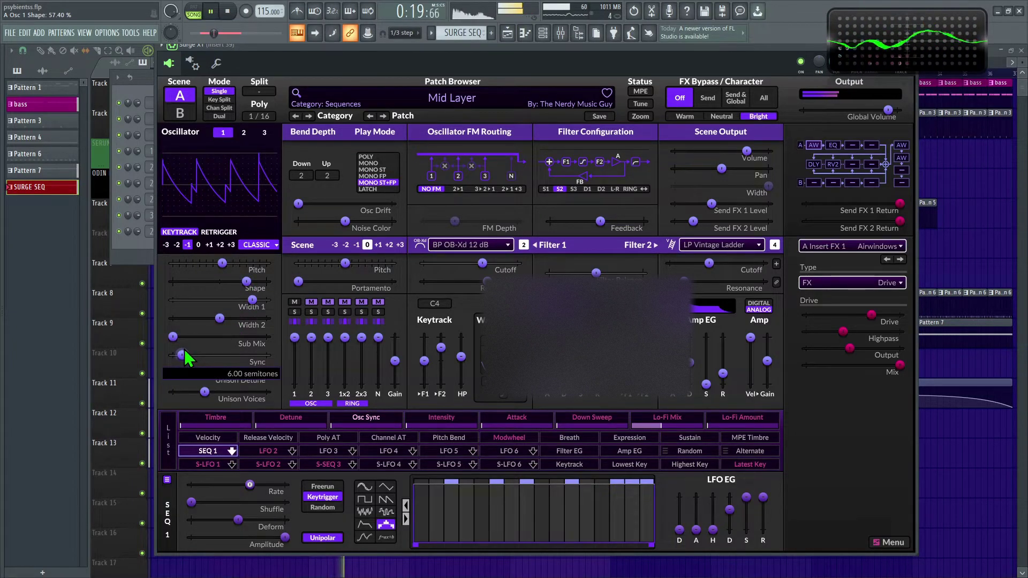
left_click_drag(185, 353, 191, 353)
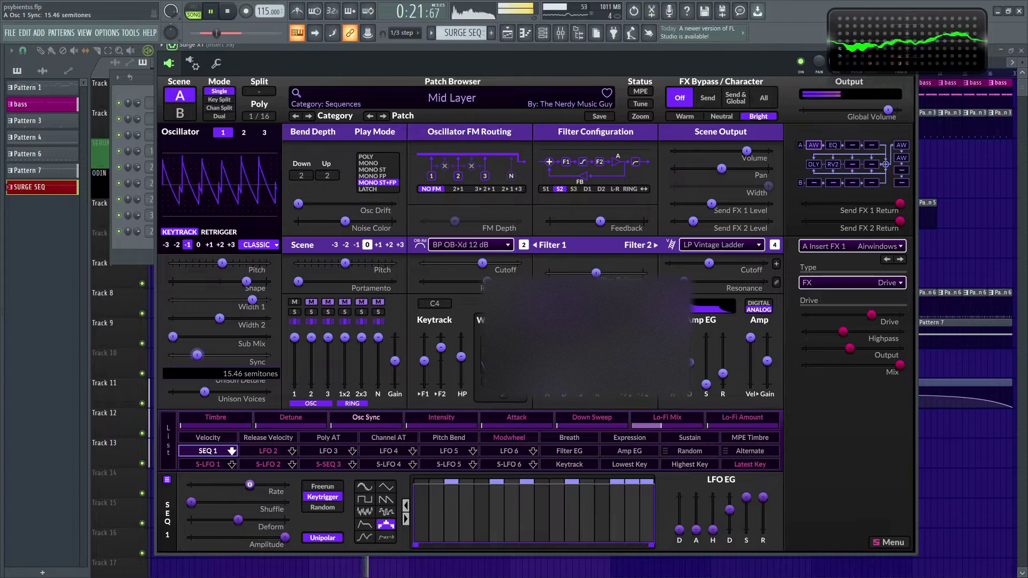
Step: Advance to the One Note IDM patch and raise its Filter 1 cutoff to about 1255 Hz
left_click(383, 116)
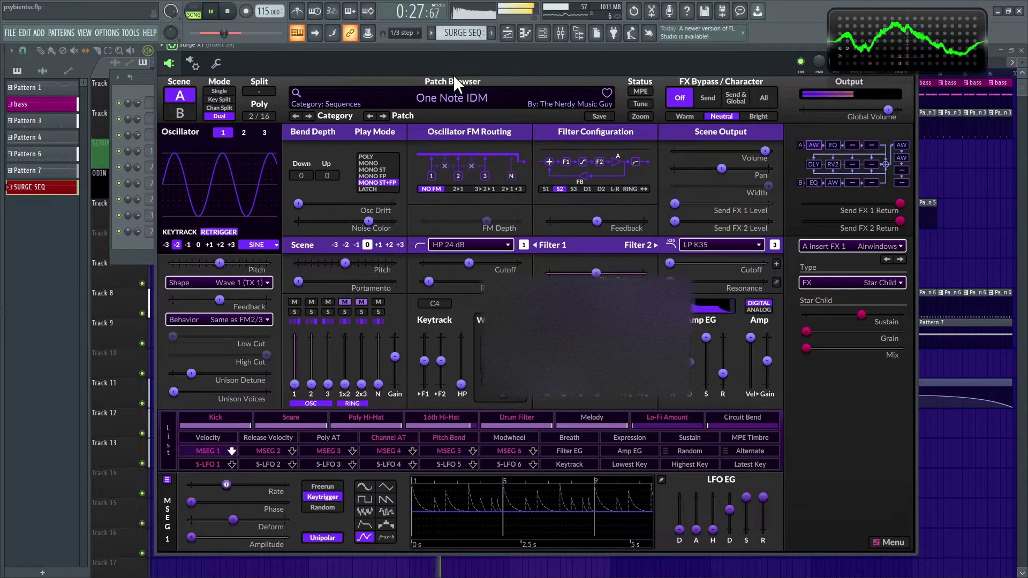
left_click_drag(469, 263, 479, 264)
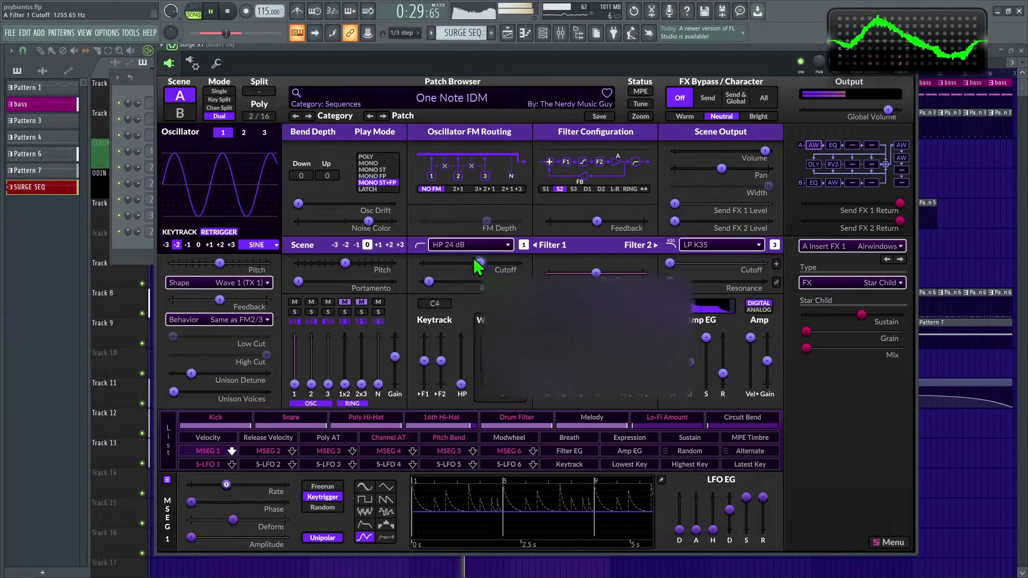
Step: Load the third-party sequence patch Acid Buzz
left_click(444, 105)
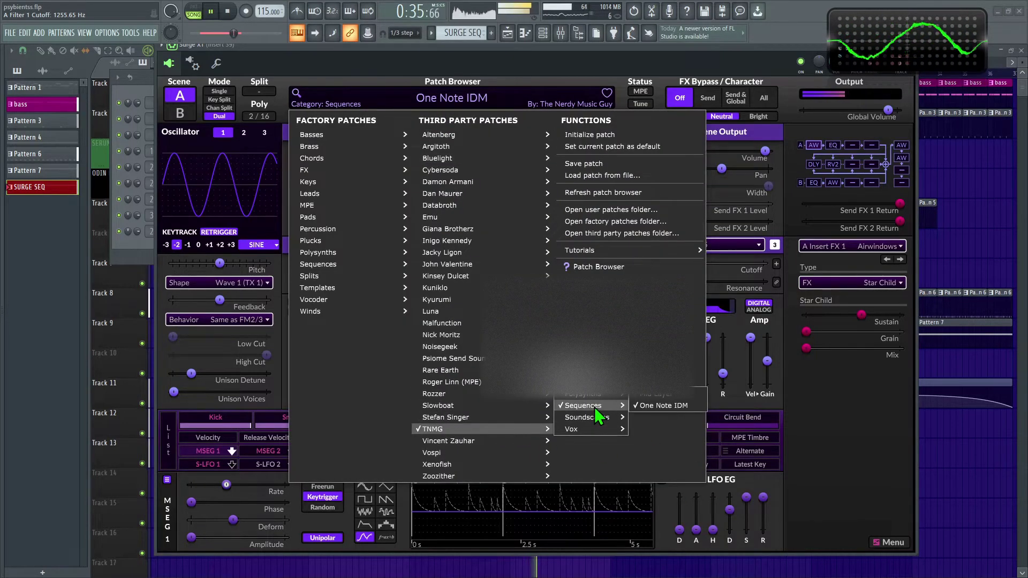
mouse_move(540, 429)
mouse_move(611, 428)
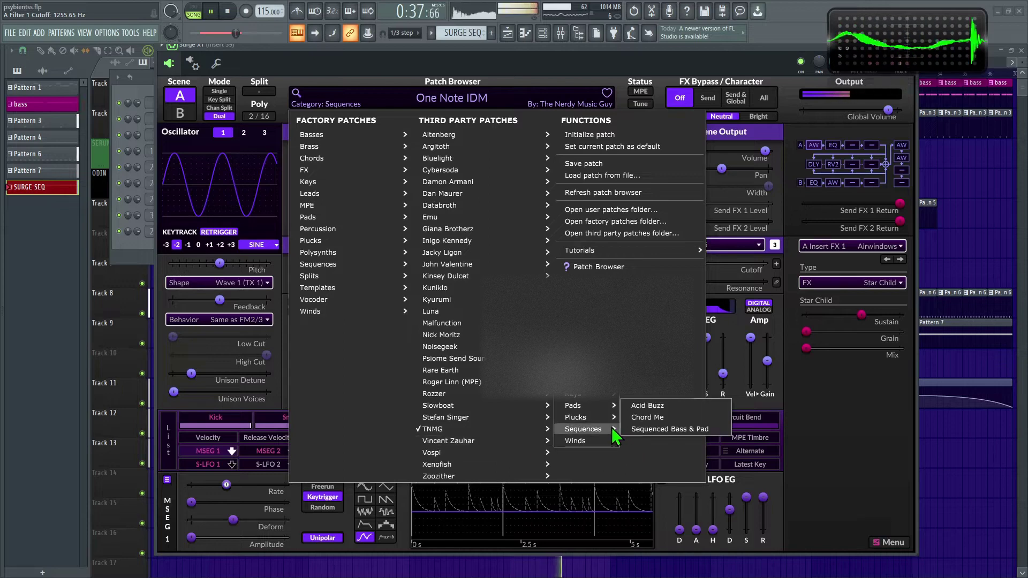
left_click(646, 405)
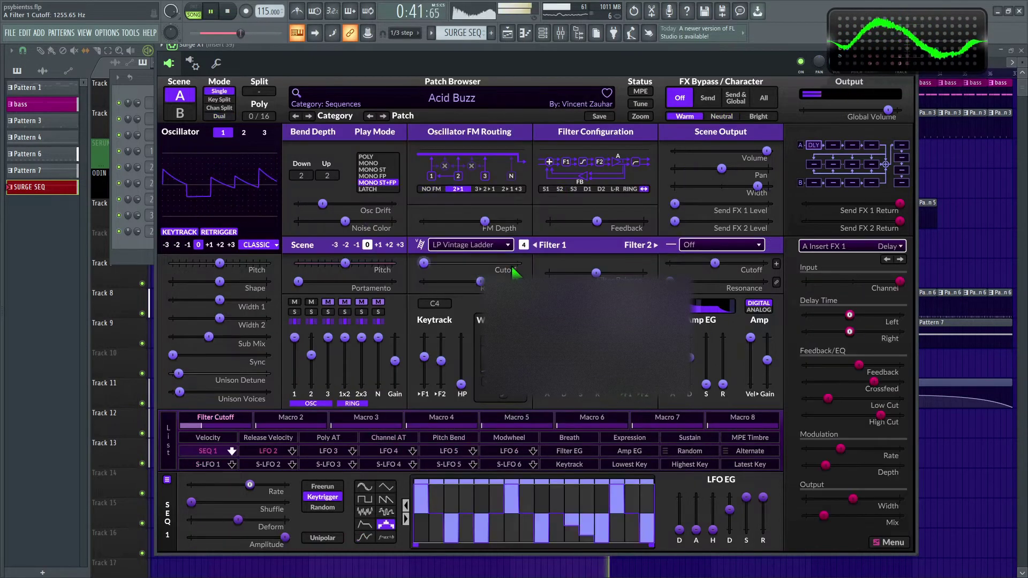
Step: Sweep the Filter 1 cutoff of Acid Buzz up and back down, and raise its filter balance
left_click_drag(424, 262, 453, 263)
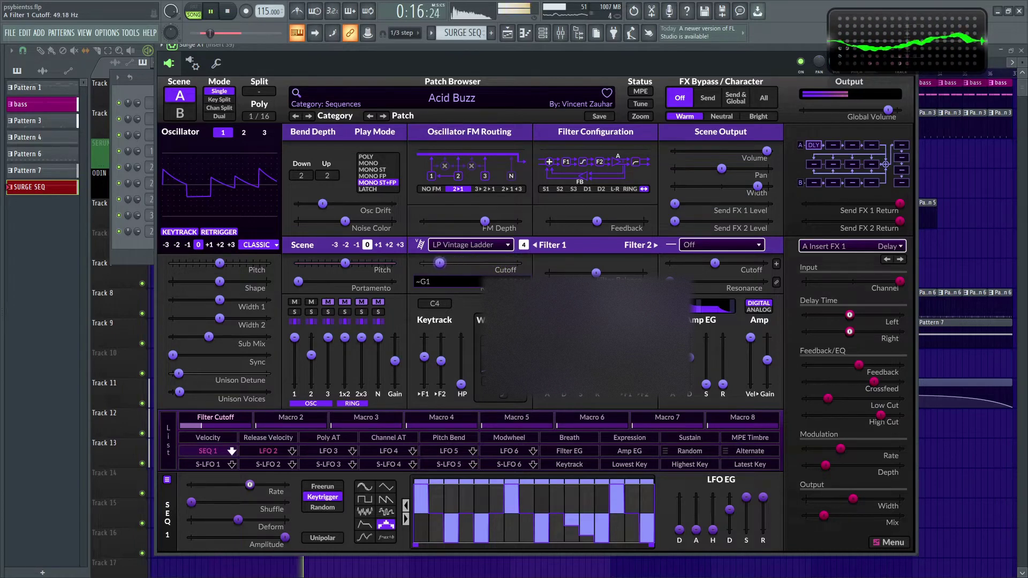
left_click_drag(440, 263, 482, 262)
left_click_drag(595, 273, 625, 273)
left_click_drag(482, 263, 458, 263)
Step: Load the sequence patch Shroom Party from the Xenofish third-party bank
left_click(431, 103)
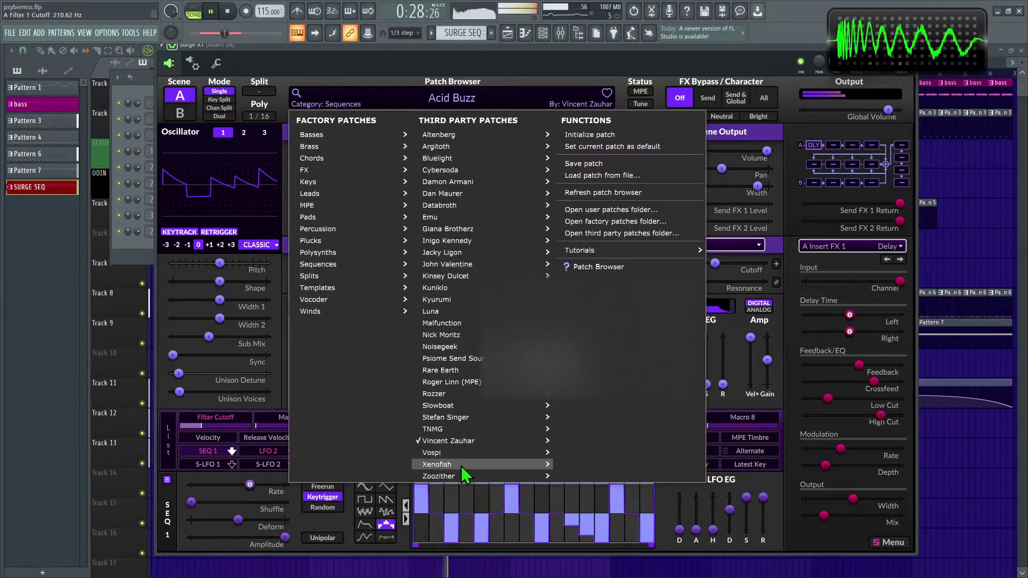
mouse_move(465, 474)
mouse_move(576, 452)
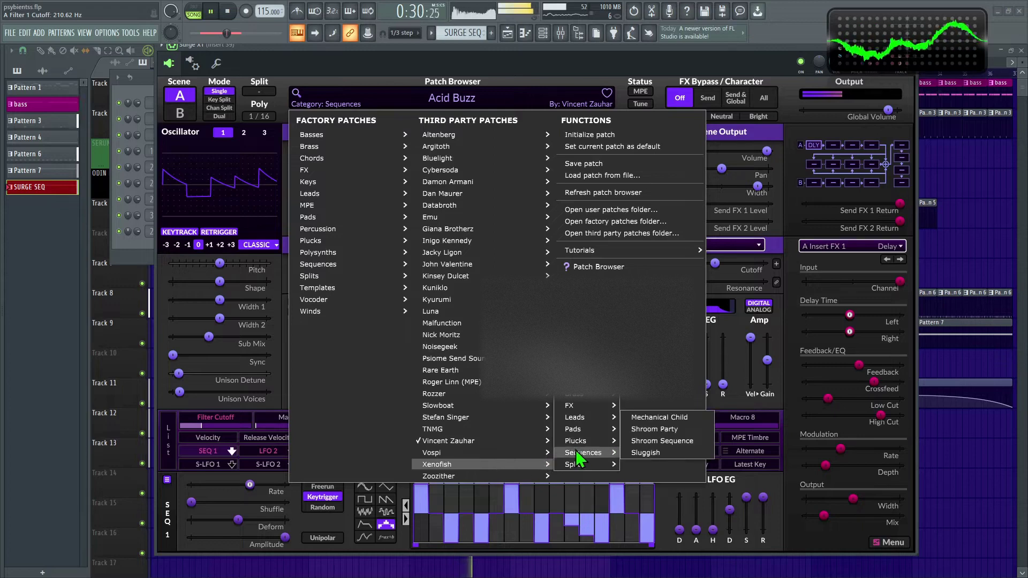
left_click(644, 434)
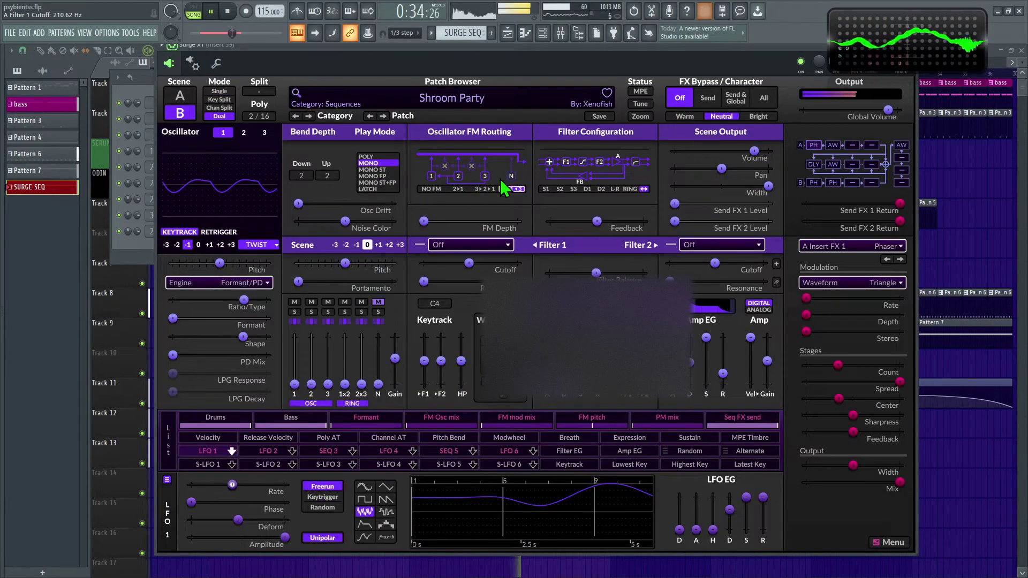
Step: Advance to the Shroom Sequence patch, lower its Filter 1 cutoff and set its filter balance to 5.49 %
left_click(383, 115)
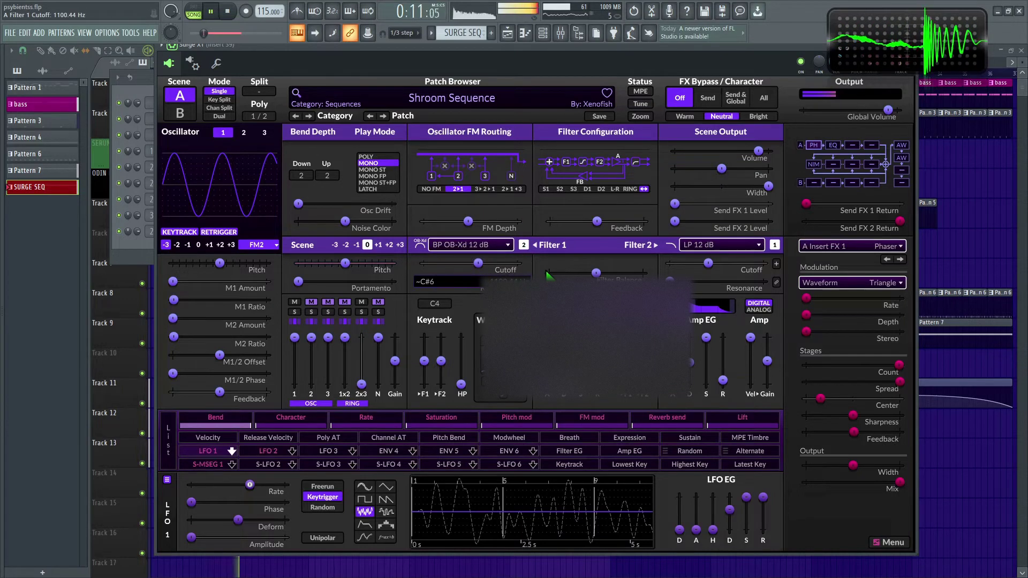
left_click_drag(602, 275, 618, 273)
left_click_drag(479, 264, 453, 263)
left_click_drag(618, 273, 599, 273)
Step: Load the sequence patch 10K Modular from the Luna third-party bank and slightly raise its Filter 1 cutoff and filter balance
left_click(452, 98)
mouse_move(439, 476)
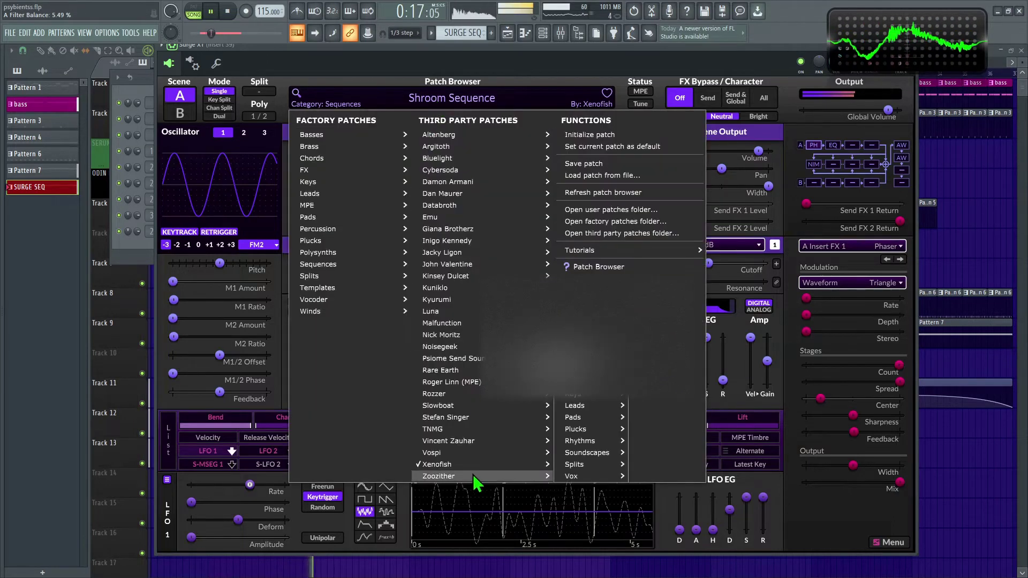
mouse_move(479, 420)
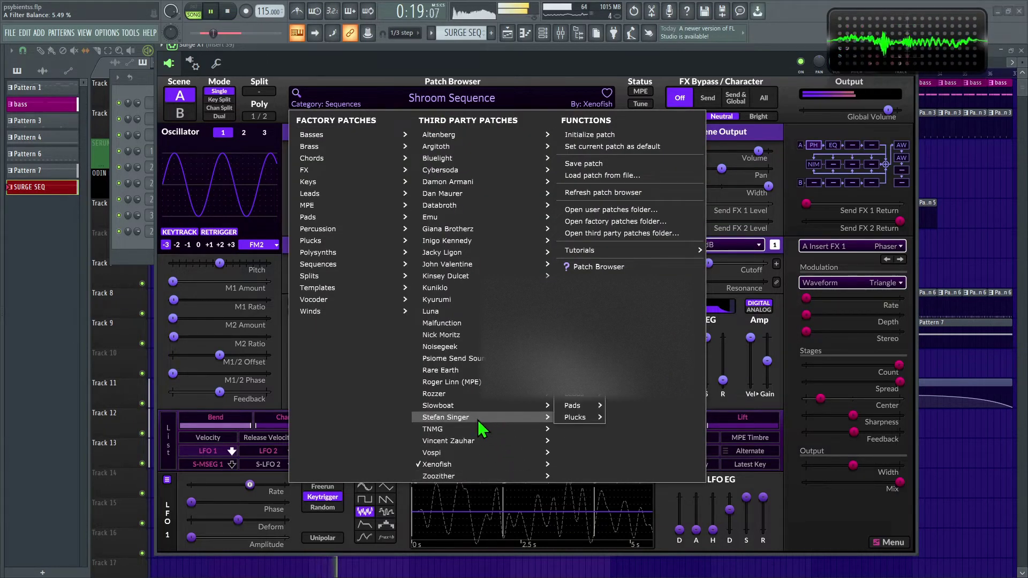
mouse_move(570, 412)
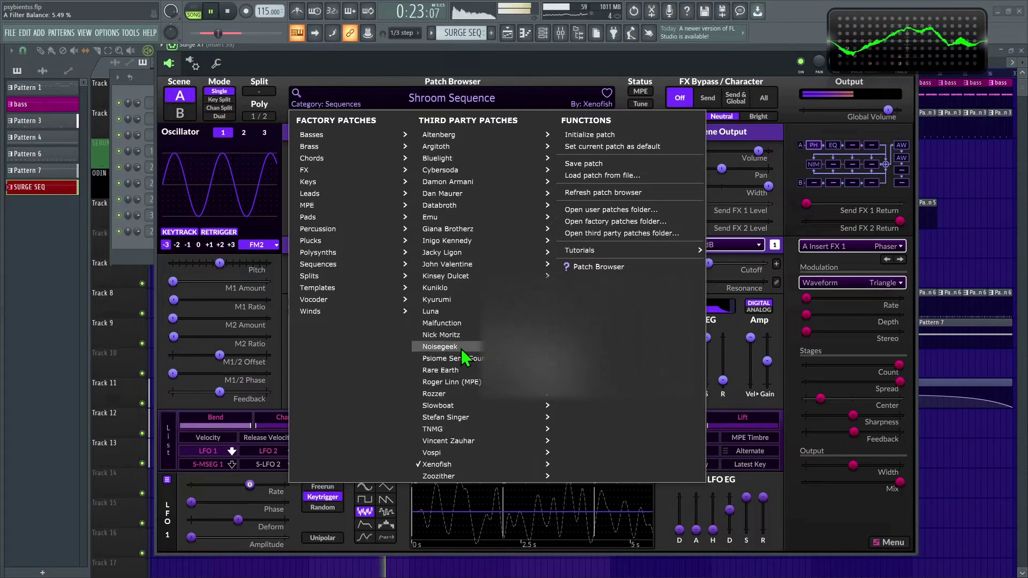
mouse_move(451, 313)
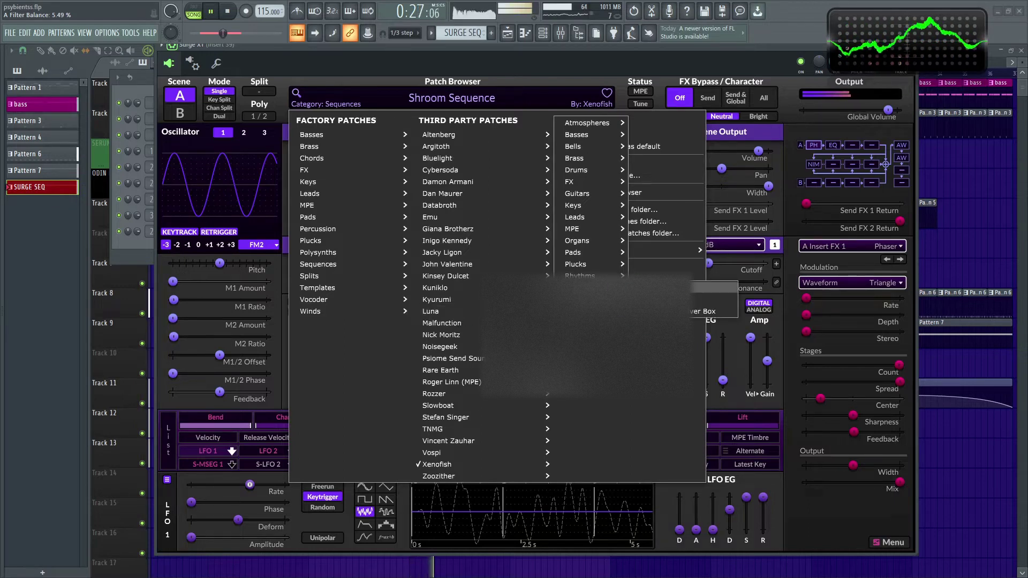
left_click(624, 258)
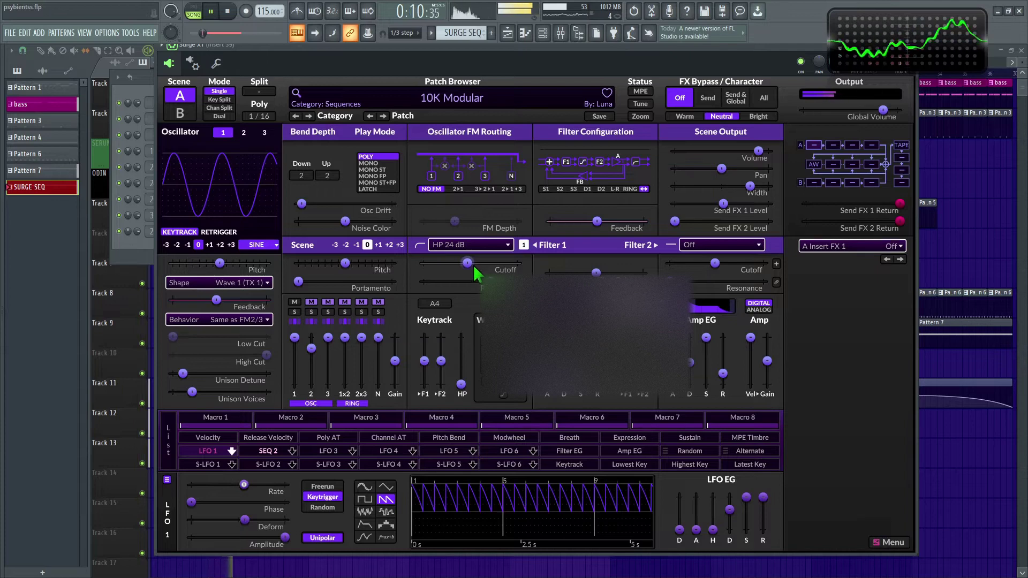
left_click_drag(473, 272, 475, 272)
left_click_drag(595, 272, 602, 273)
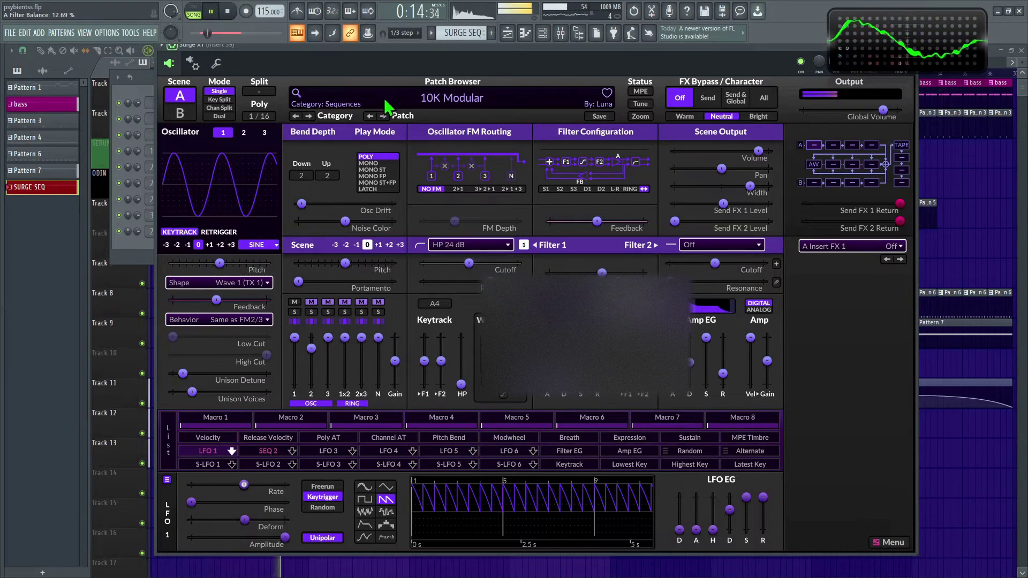
Step: Advance to the Digital Bass patch and set its Filter 1 to LP 24 dB with 44.06 % resonance
left_click(383, 116)
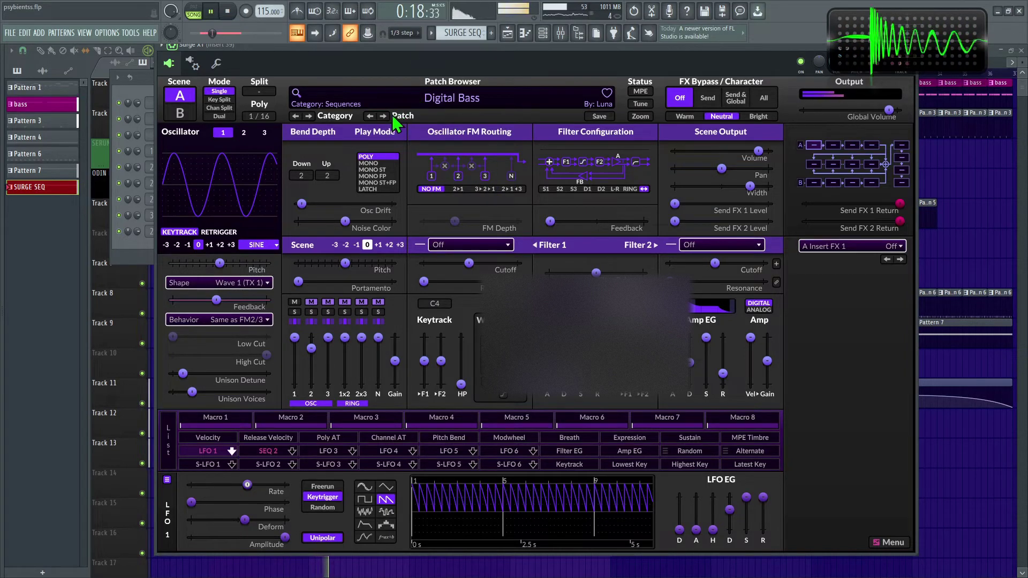
left_click_drag(469, 263, 498, 281)
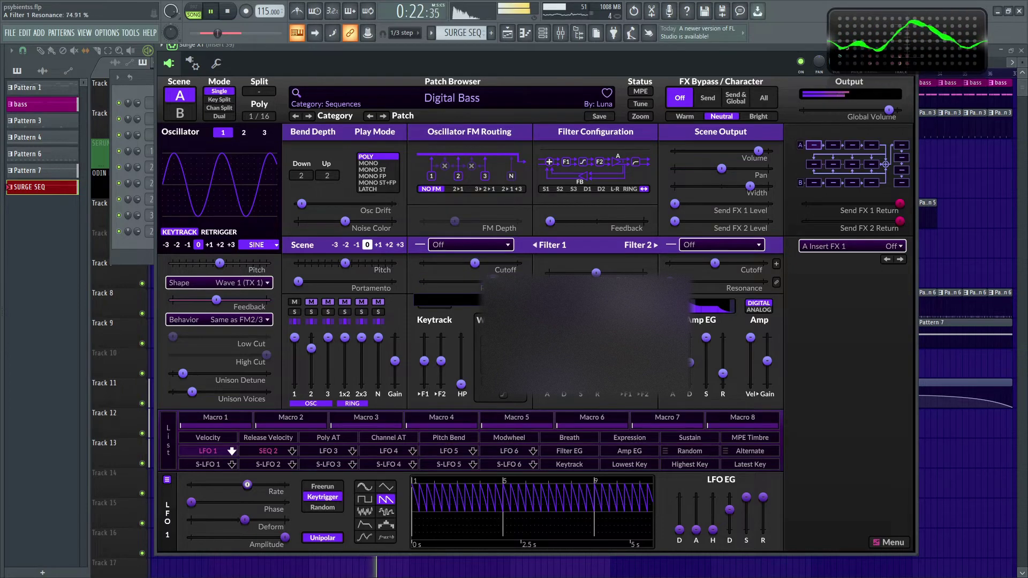
right_click(478, 244)
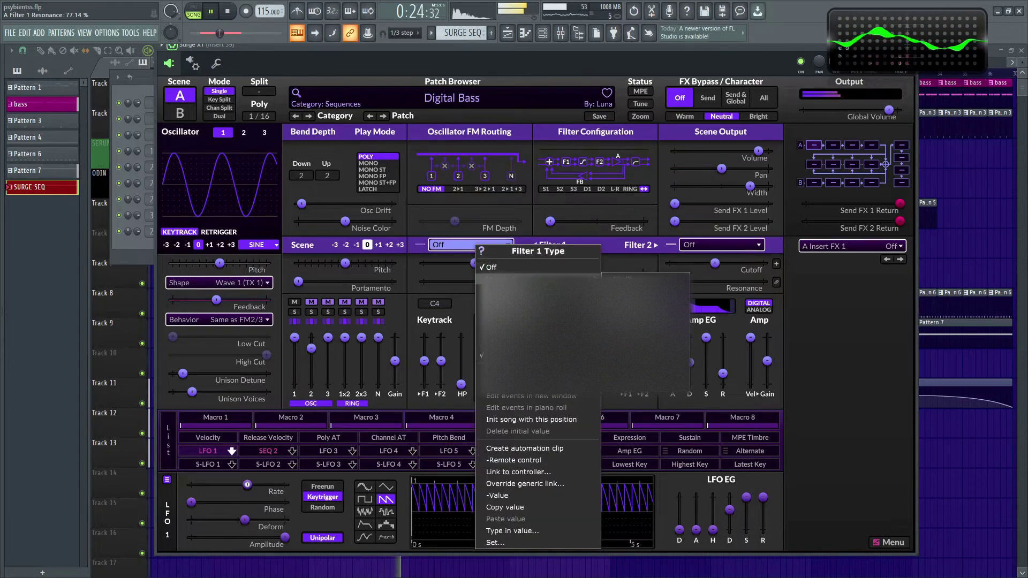
left_click(616, 289)
left_click_drag(474, 263, 465, 282)
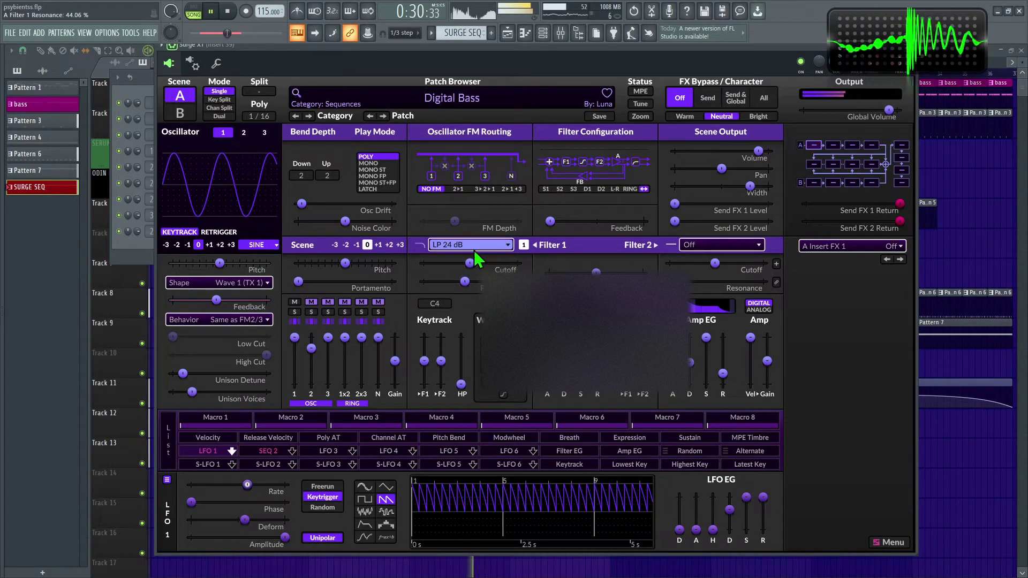
Step: Advance to the Psychedelic Silver Box patch and restart the track's playback
left_click(384, 115)
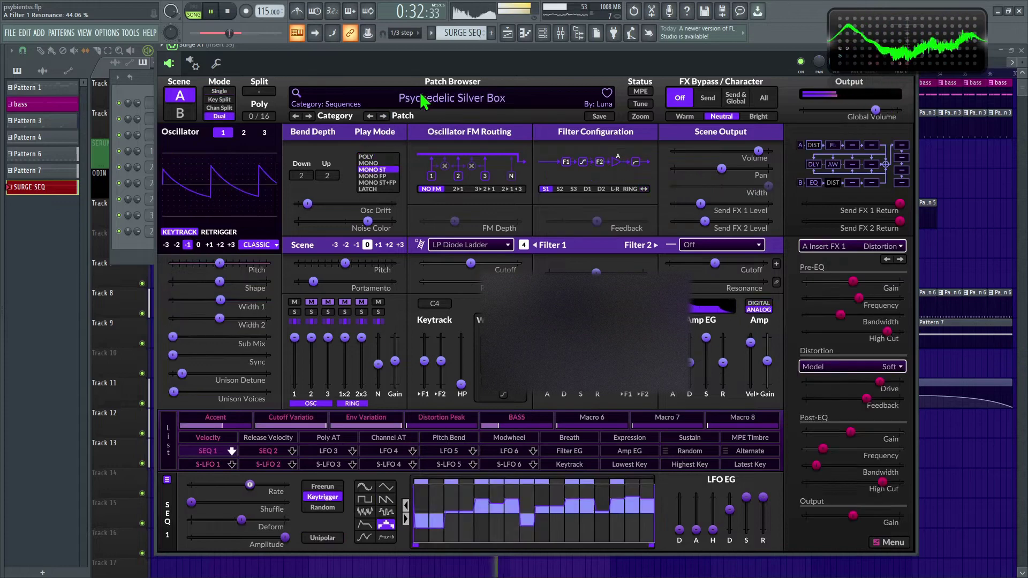
key("space")
key("space")
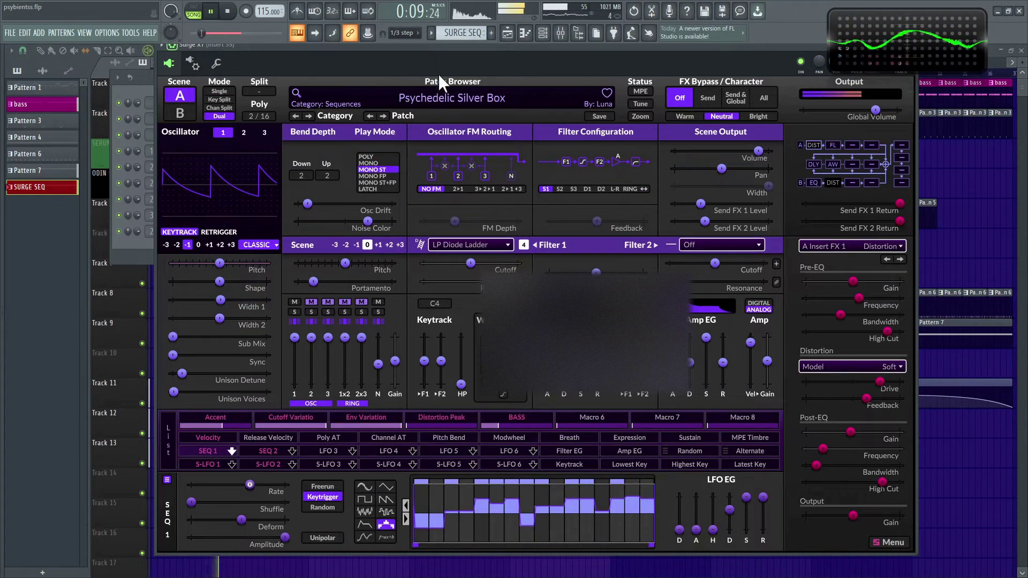
Step: Adjust Psychedelic Silver Box's Filter 1 cutoff and resonance, with filter balance at 60 % and global volume at -9.68 dB
mouse_move(470, 263)
left_mouse_down()
mouse_move(489, 263)
mouse_move(470, 281)
left_mouse_up()
left_click_drag(596, 273, 624, 273)
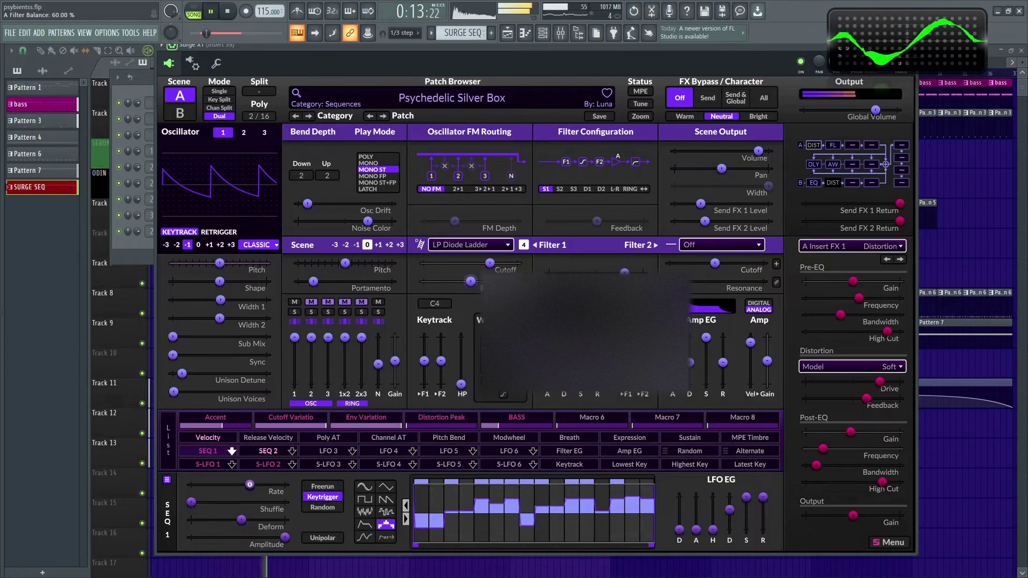
left_click_drag(490, 263, 463, 263)
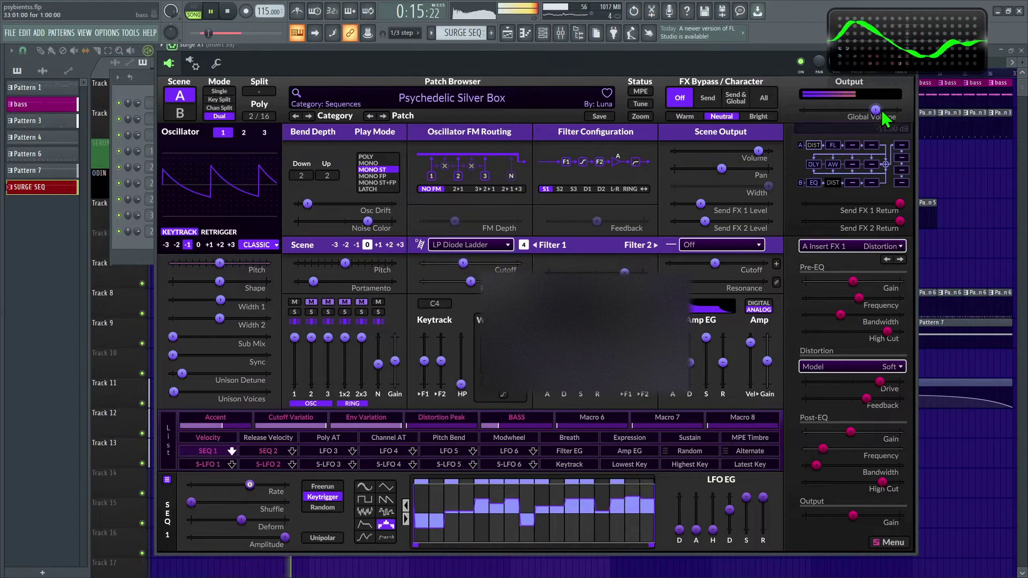
left_click_drag(882, 111, 884, 111)
Step: Load the sequence patch All In The Wrists from the Kuniklo third-party bank and set its filter balance to 60 %
left_click(373, 115)
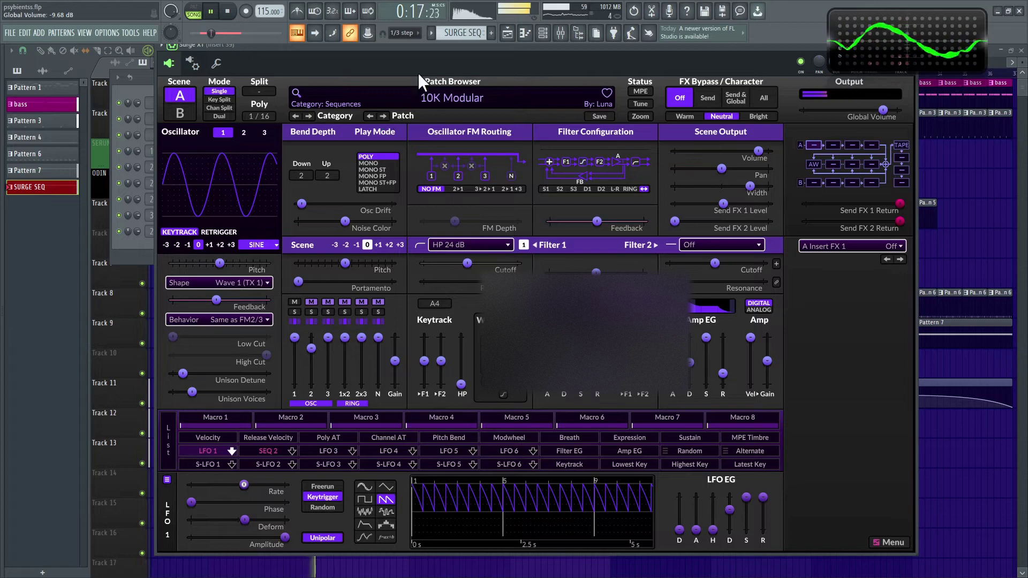
left_click(391, 117)
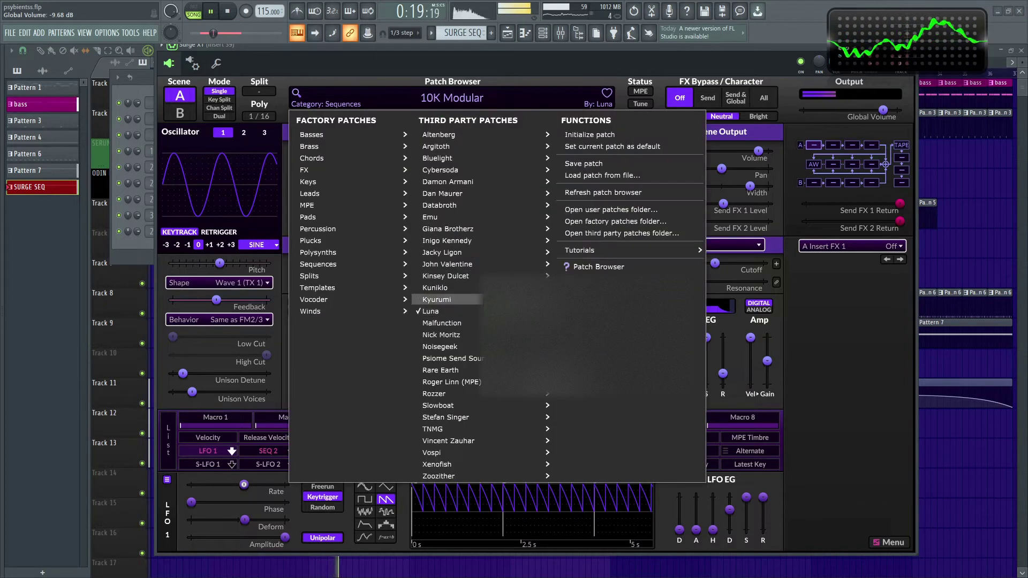
mouse_move(444, 300)
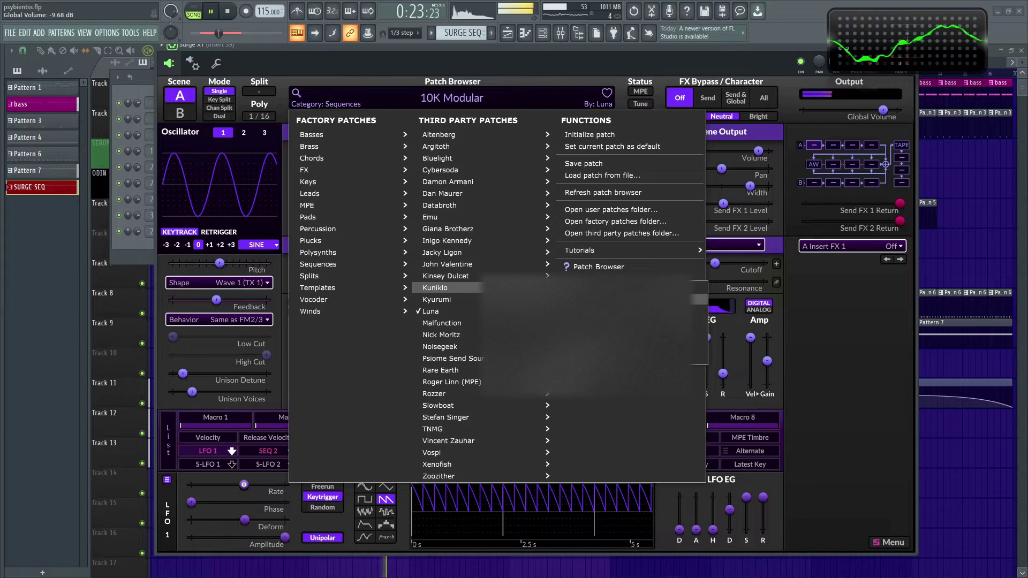
left_click(651, 287)
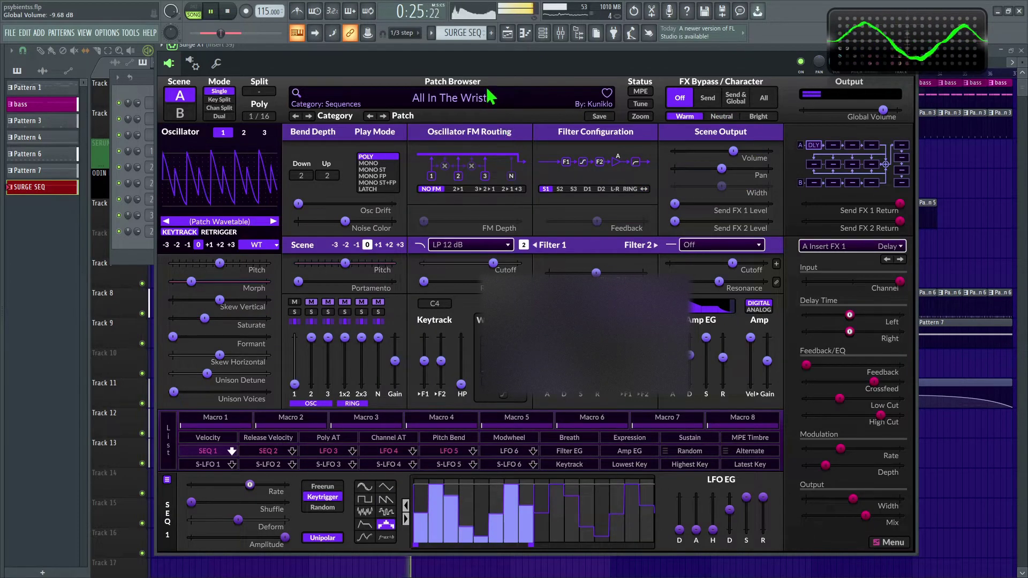
mouse_move(491, 264)
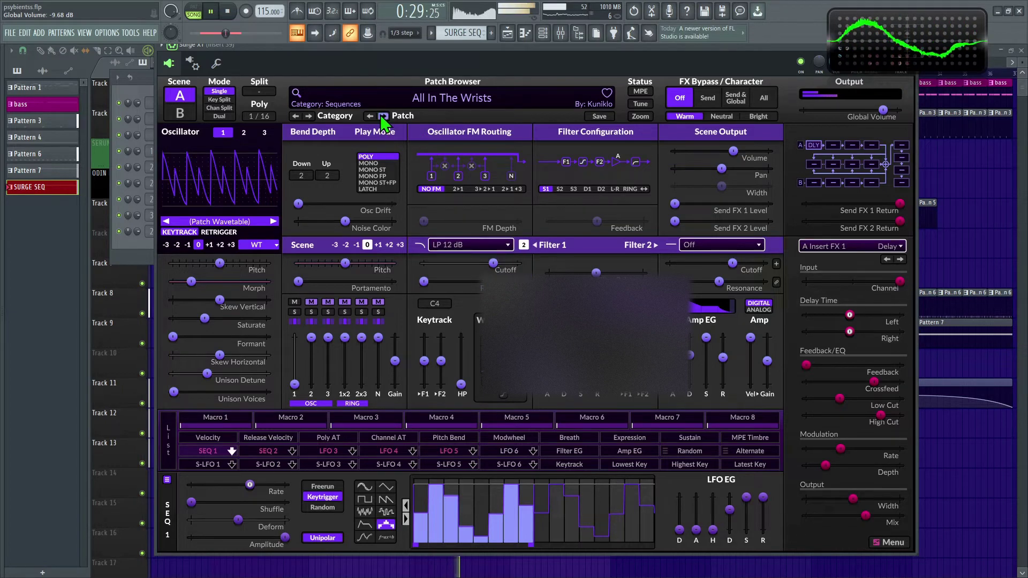
left_click_drag(596, 272, 616, 273)
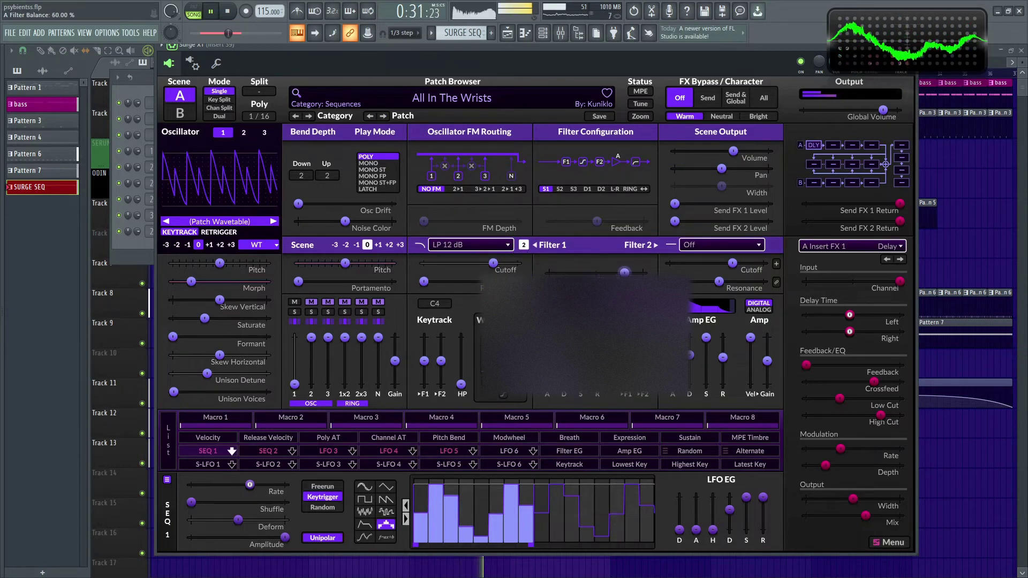
Step: Advance to And Destroy, switch Oscillator 1 to FM2, raise its M1 amount and M1 ratio, and set the M2 ratio to C : 13
left_click(385, 116)
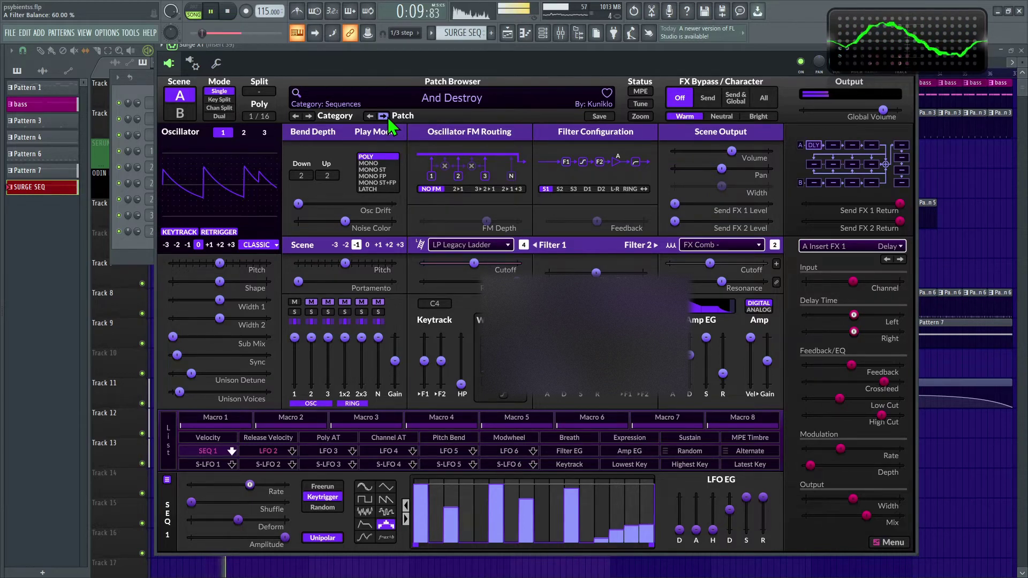
left_click(251, 245)
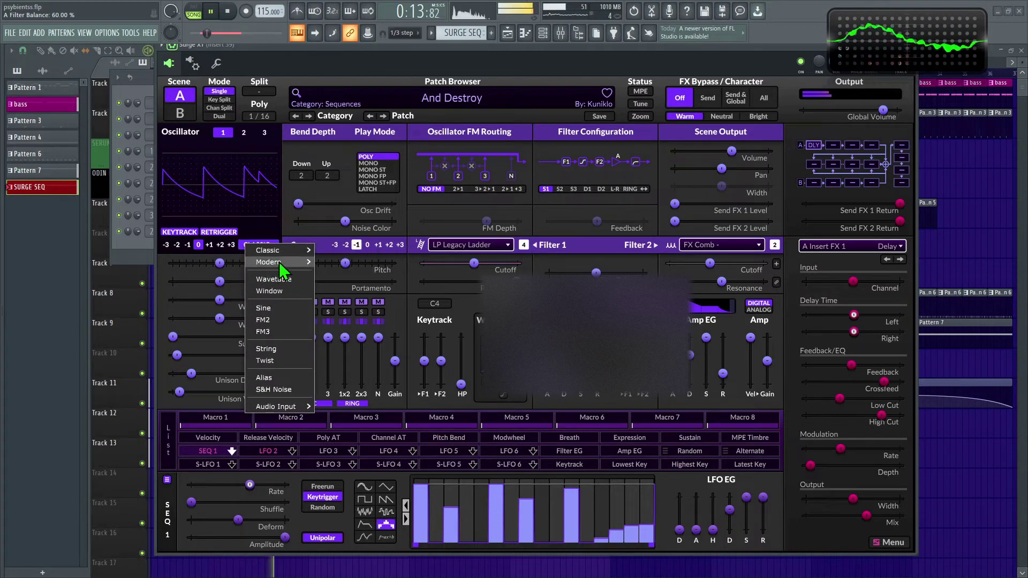
left_click(270, 320)
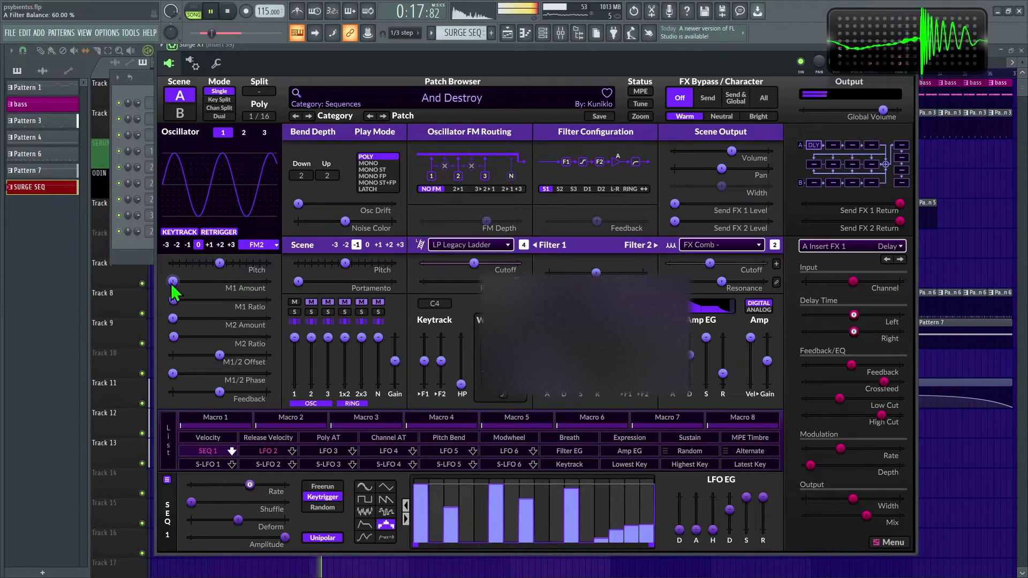
left_click_drag(172, 281, 206, 336)
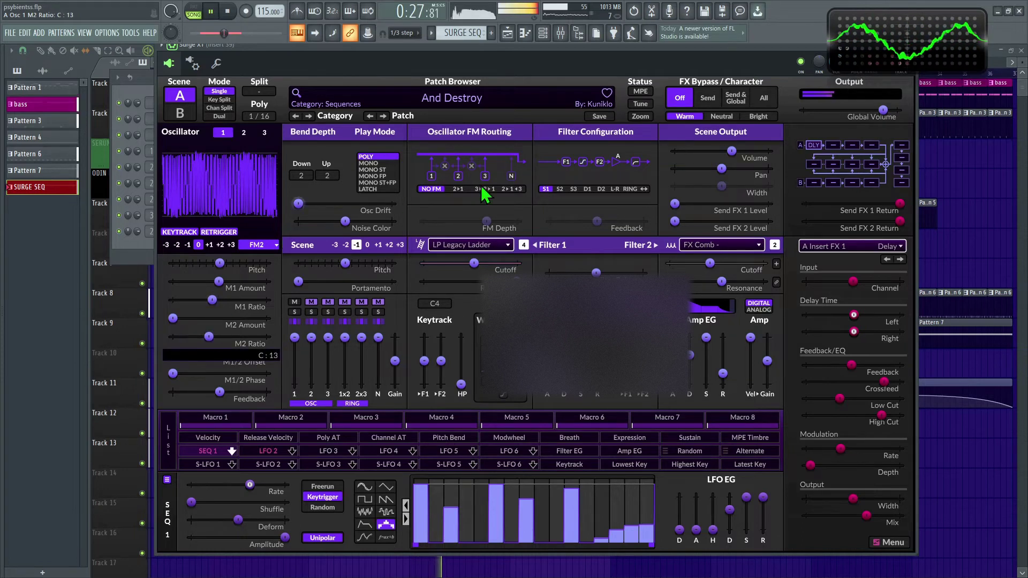
Step: Advance to the Dancer patch and lower its Filter 1 cutoff to 13.75 Hz
left_click(383, 116)
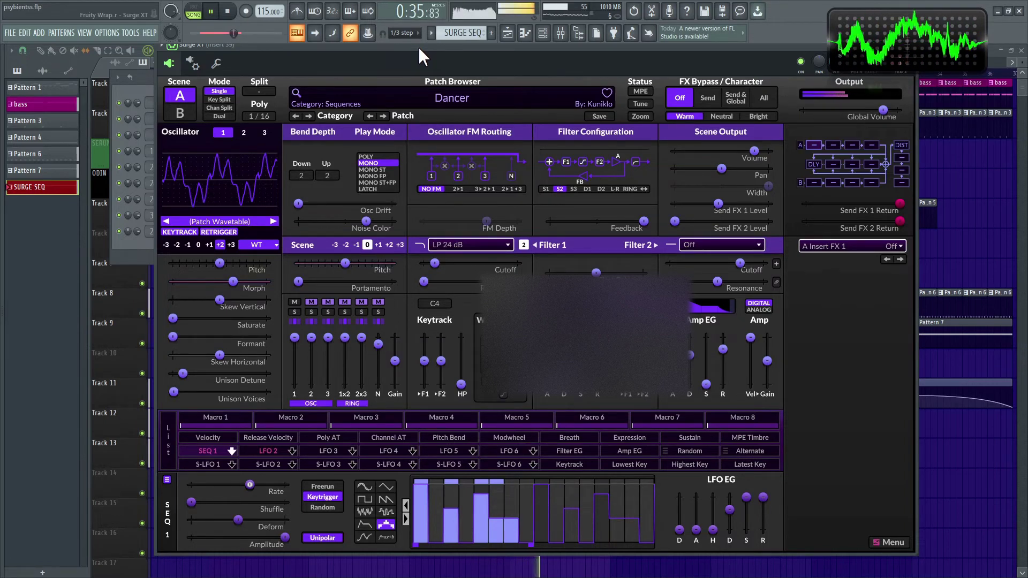
mouse_move(434, 262)
left_mouse_down()
mouse_move(497, 262)
mouse_move(424, 262)
left_mouse_up()
mouse_move(424, 266)
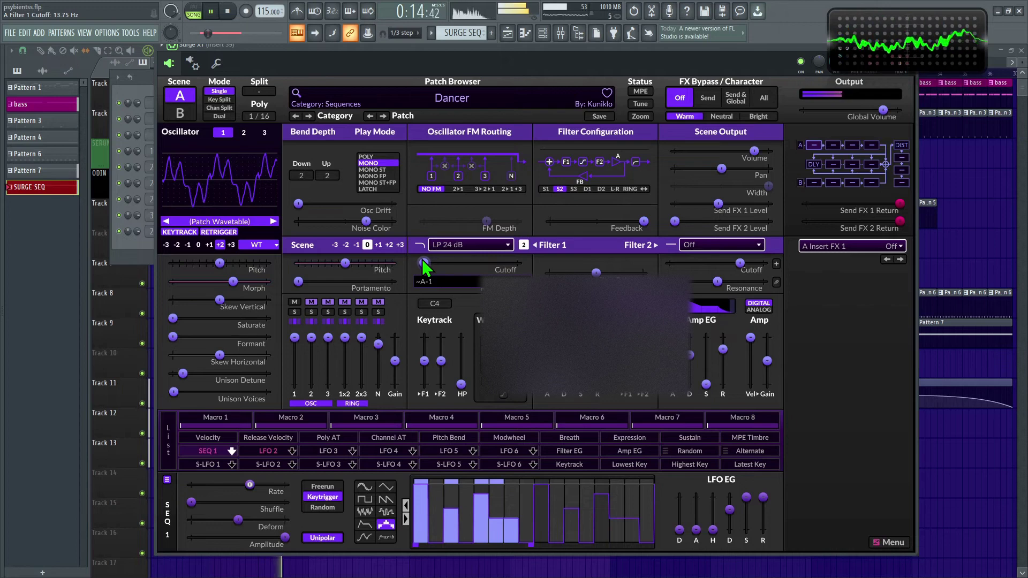
mouse_move(673, 395)
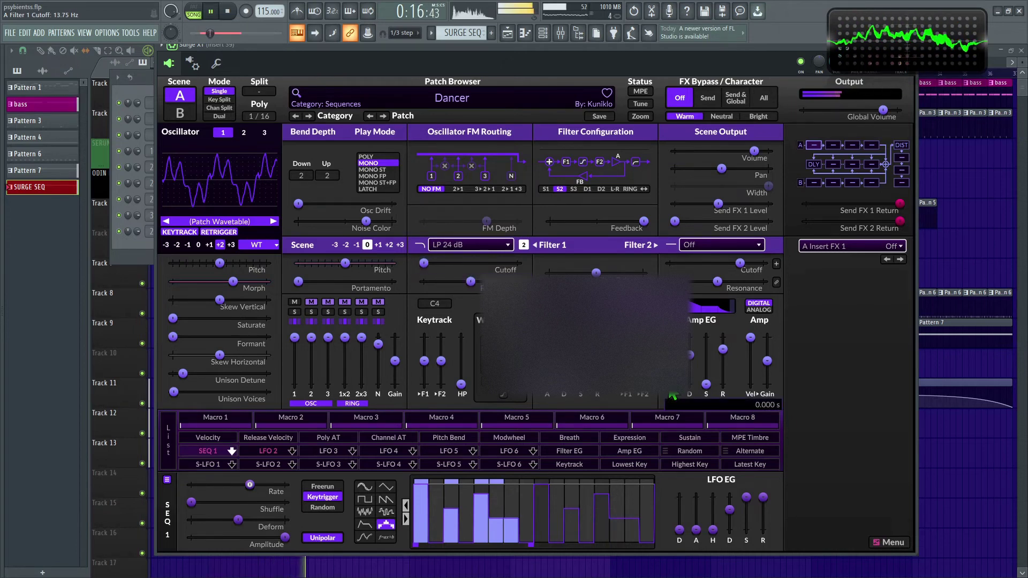
Step: Advance to the Deconstruct patch, raise its Filter 1 resonance and set the cutoff to about 1351 Hz
left_click(383, 115)
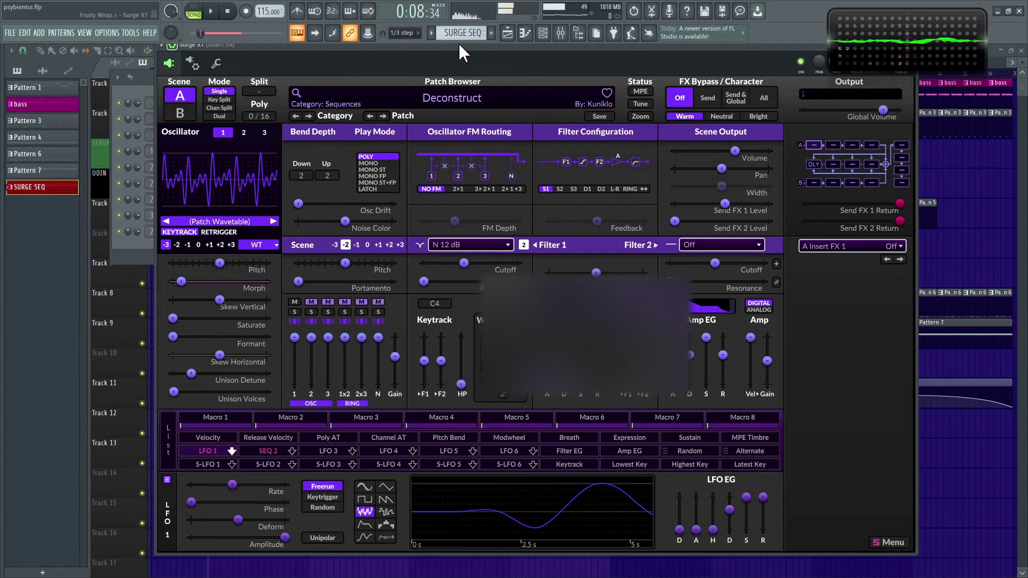
left_click_drag(463, 263, 486, 263)
left_click_drag(425, 282, 481, 263)
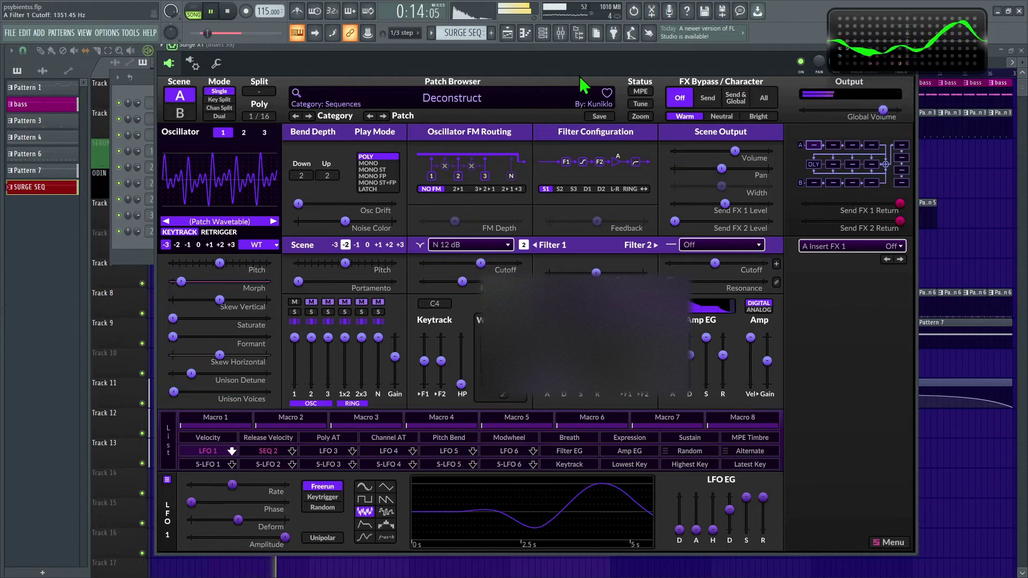
Step: Advance to the Kuniklo sequence patch Naive
left_click(383, 116)
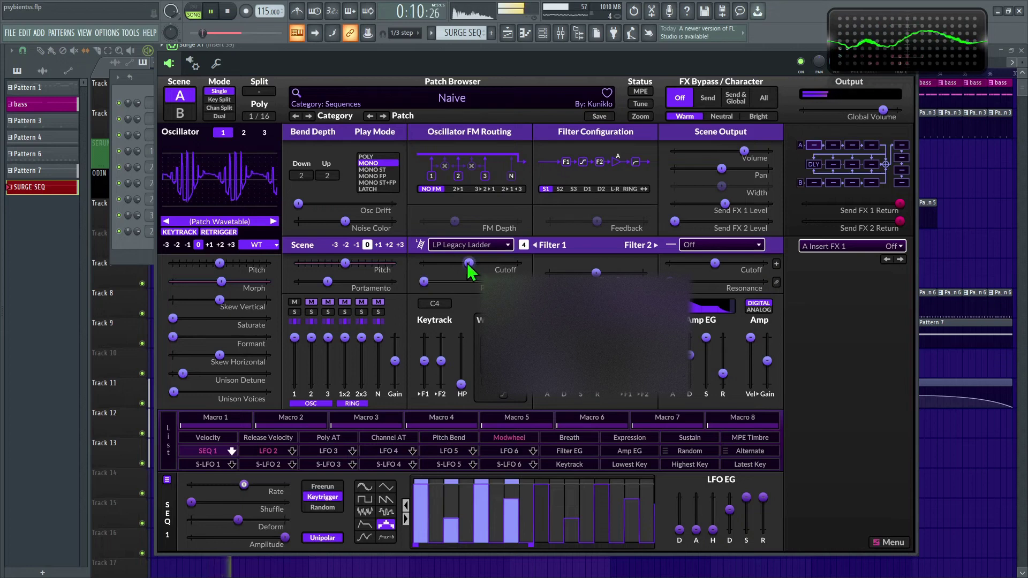
Step: Raise the Naive patch's Filter 1 cutoff to about 934 Hz and slightly increase the Oscillator 1 morph
left_click_drag(469, 263, 476, 263)
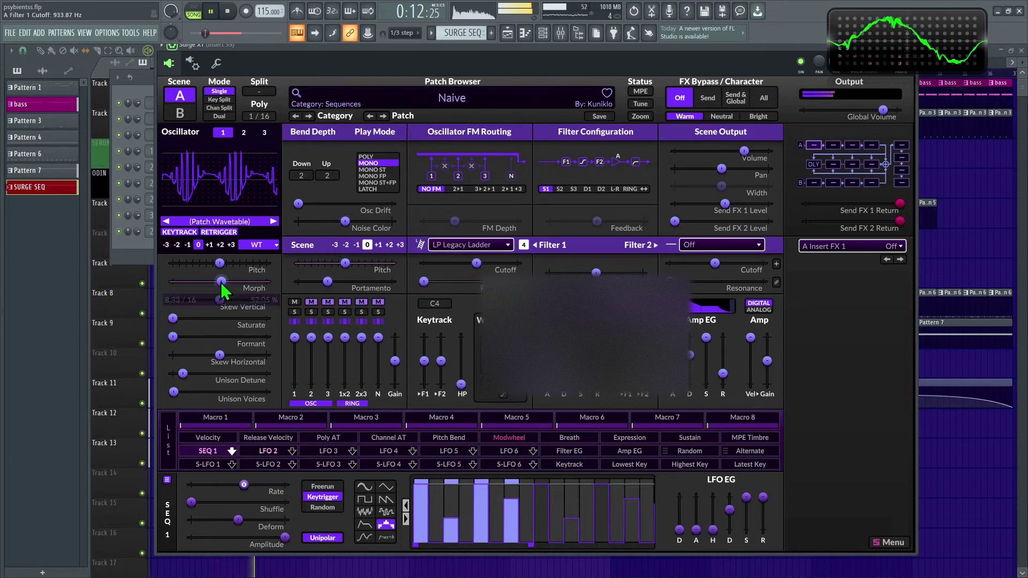
mouse_move(221, 281)
left_mouse_down()
mouse_move(201, 281)
mouse_move(223, 281)
left_mouse_up()
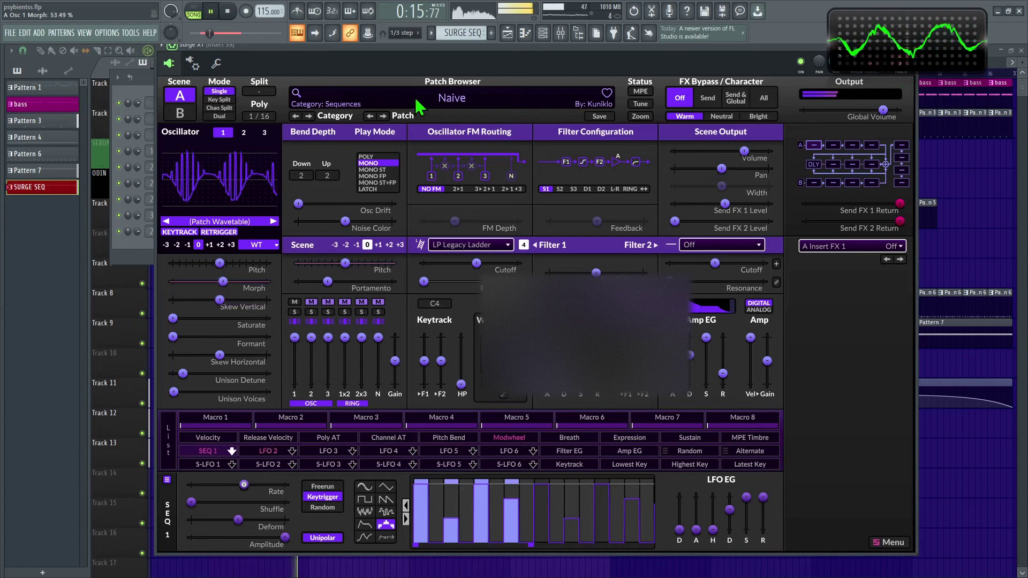
Step: Advance to the Netlon patch, raise its Oscillator 1 morph to about 28% and set the formant to 13.01 semitones
left_click(385, 116)
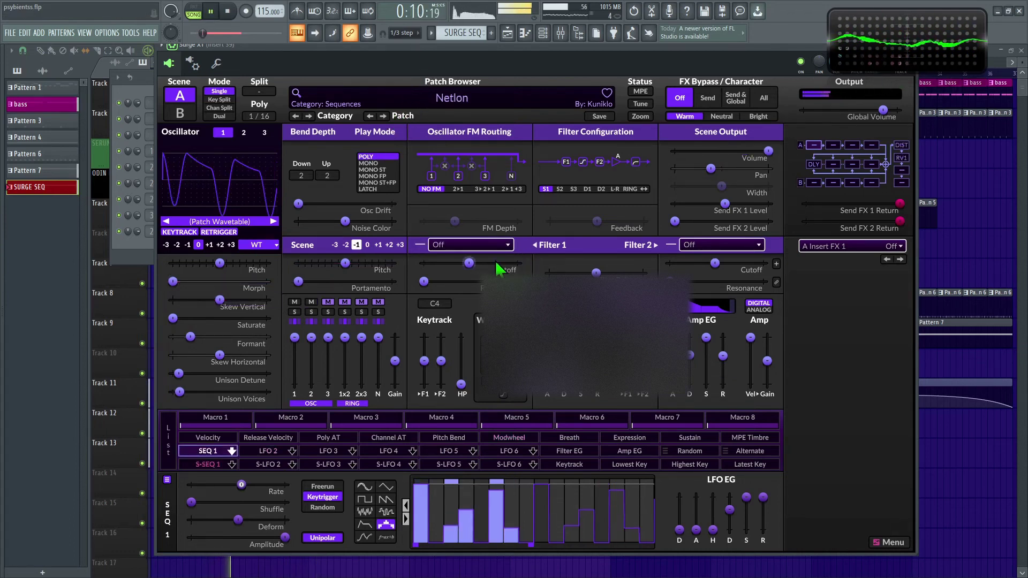
left_click_drag(173, 281, 199, 281)
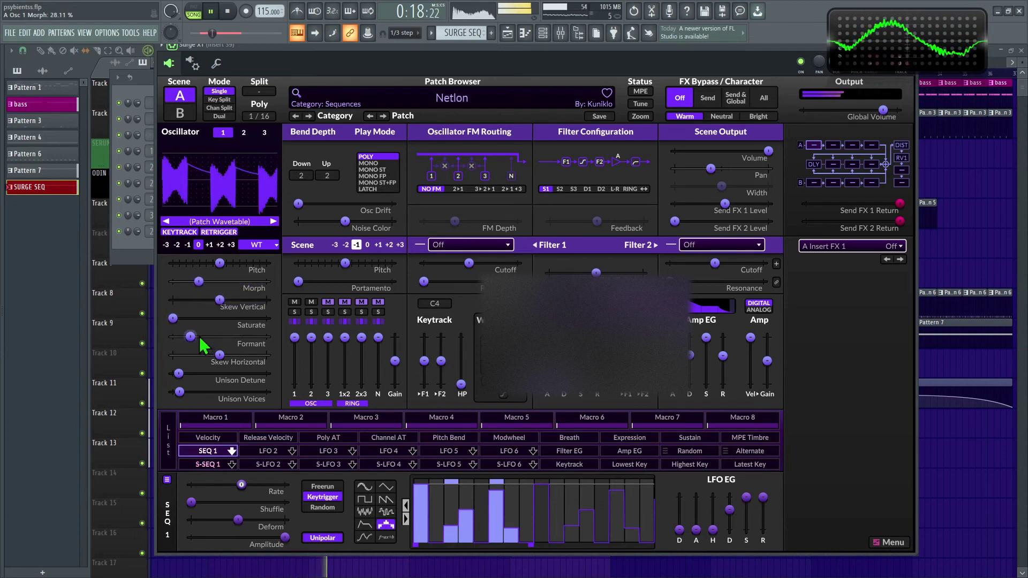
mouse_move(202, 338)
left_mouse_down()
mouse_move(212, 337)
mouse_move(193, 338)
left_mouse_up()
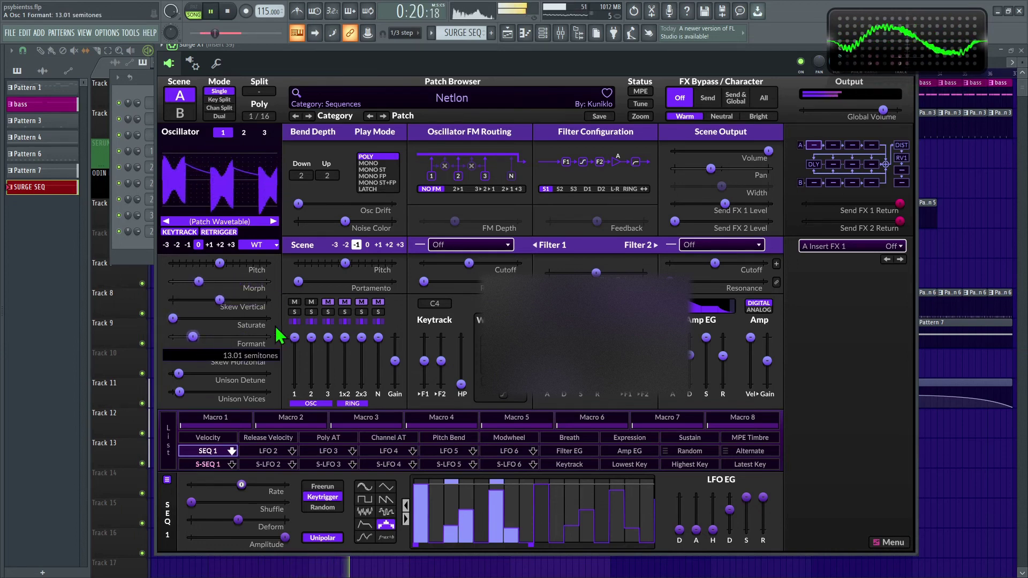
Step: Shift the Netlon patch's filter balance towards Filter 2 and raise the global volume to -6.59 dB
left_click_drag(596, 272, 625, 272)
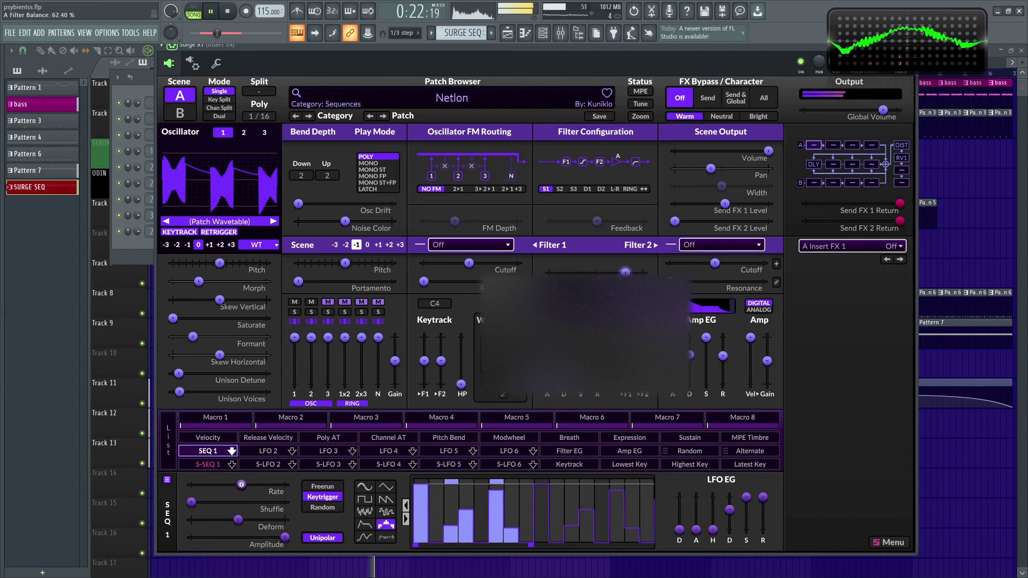
left_click_drag(883, 110, 884, 110)
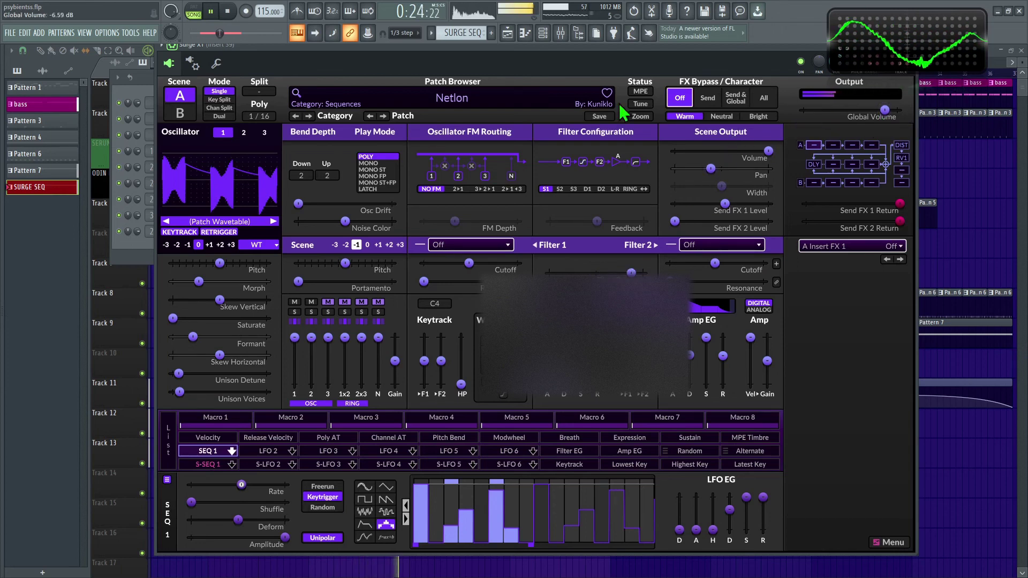